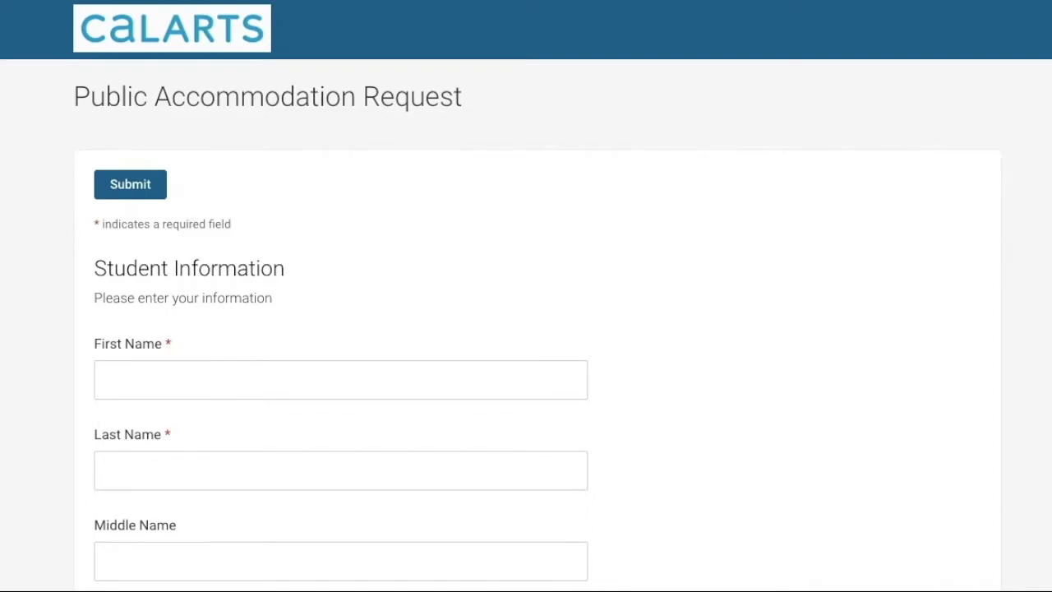
Enter the student's first and last name, leaving middle and preferred names empty
{"action": "left_click", "coordinate": [192, 364]}
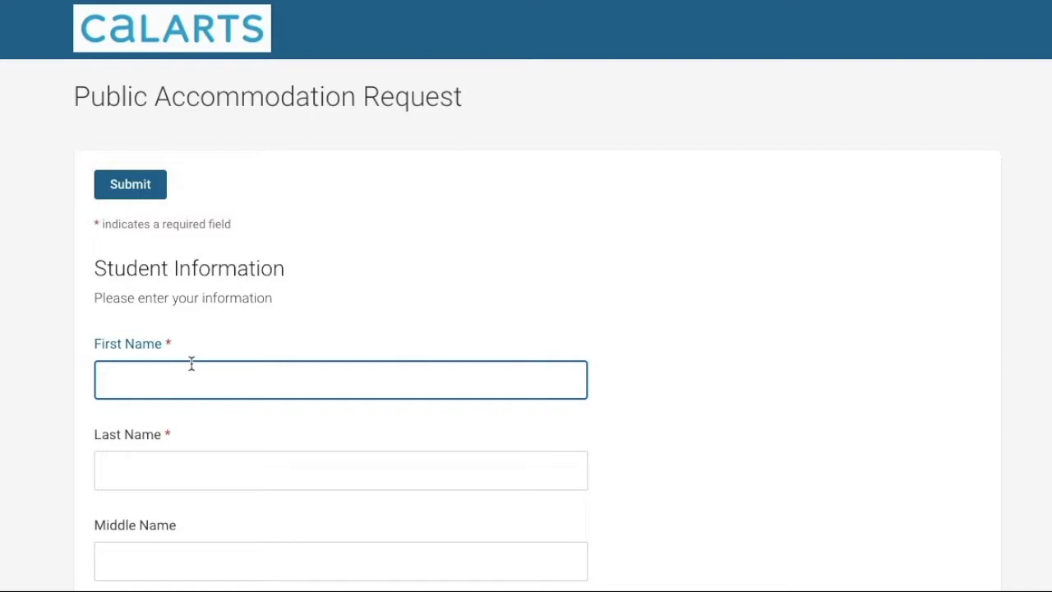
{"action": "key", "text": "Tab"}
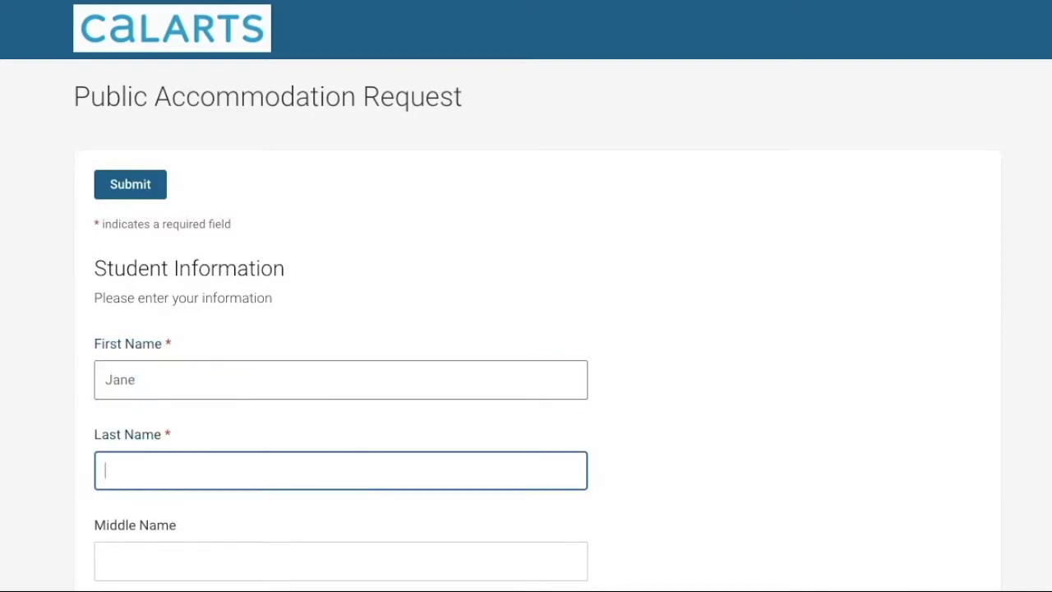
{"action": "key", "text": "Tab"}
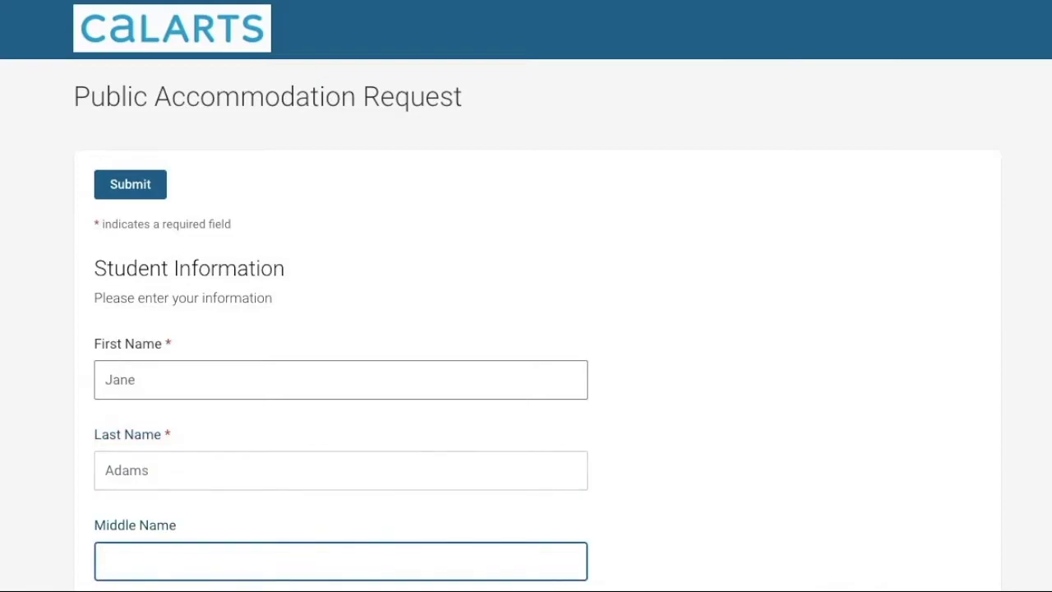
{"action": "scroll", "coordinate": [526, 329], "scroll_direction": "down", "scroll_amount": 2}
{"action": "scroll", "coordinate": [526, 329], "scroll_direction": "down", "scroll_amount": 1}
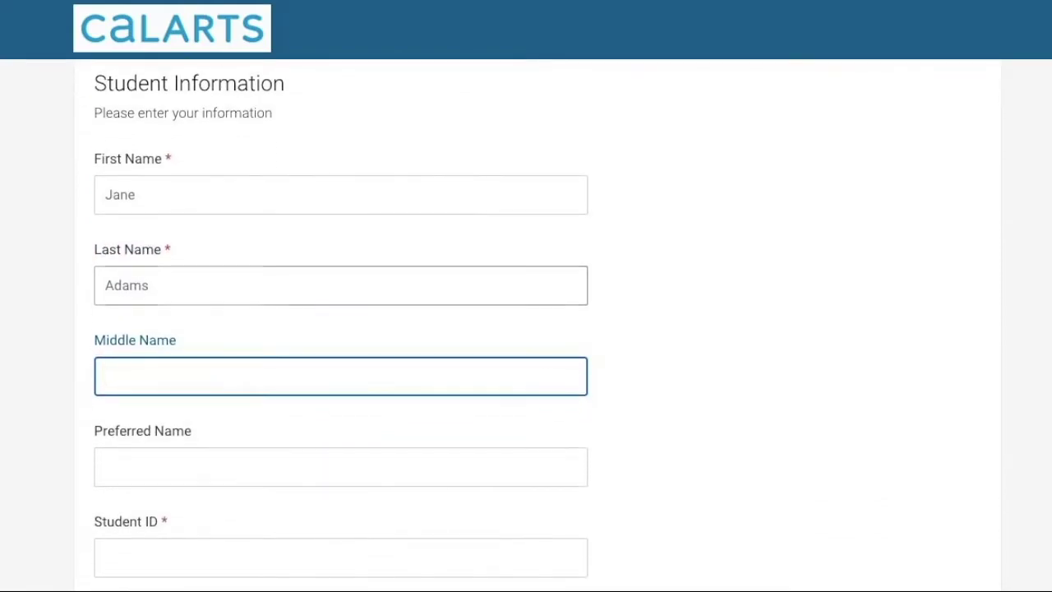
{"action": "scroll", "coordinate": [526, 329], "scroll_direction": "down", "scroll_amount": 1}
{"action": "left_click", "coordinate": [241, 394]}
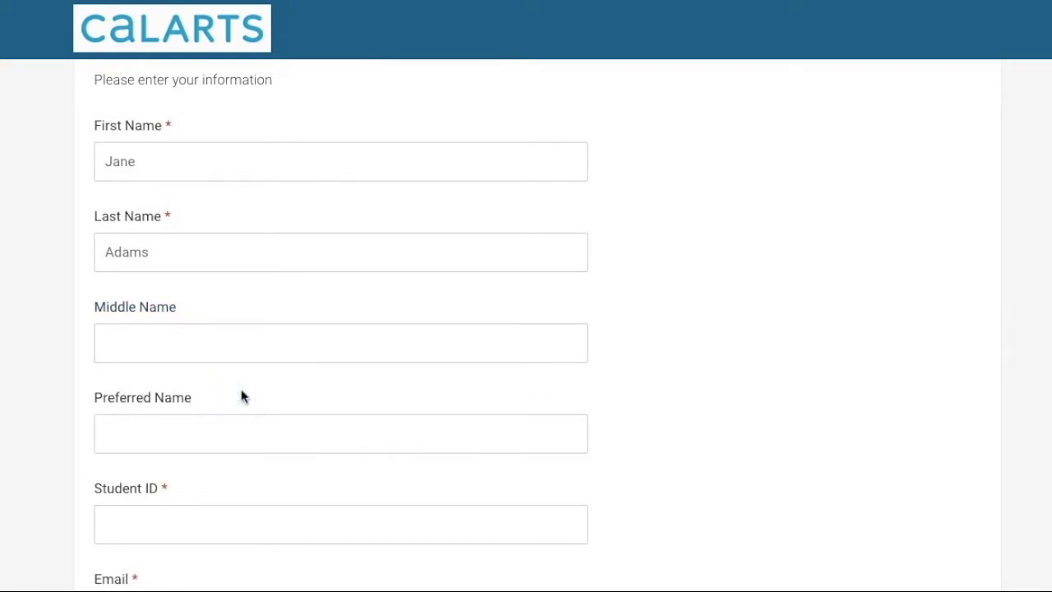
{"action": "scroll", "coordinate": [241, 397], "scroll_direction": "down", "scroll_amount": 1}
{"action": "left_click", "coordinate": [241, 390]}
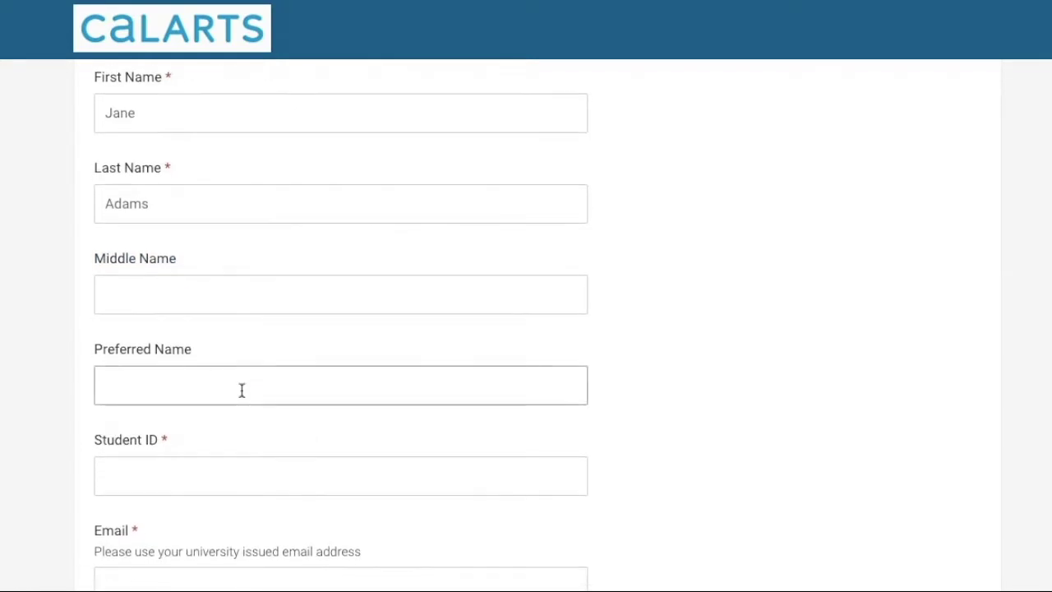
{"action": "scroll", "coordinate": [242, 391], "scroll_direction": "down", "scroll_amount": 2}
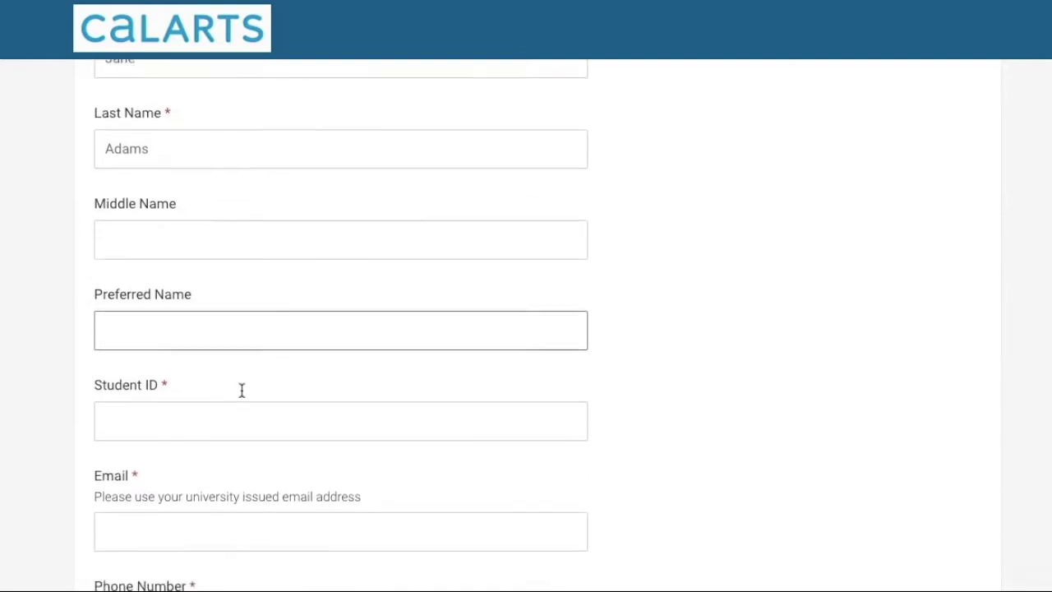
{"action": "left_click", "coordinate": [239, 372]}
Enter the student ID and the student's university e-mail address
{"action": "left_click", "coordinate": [218, 411]}
{"action": "type", "text": "000"}
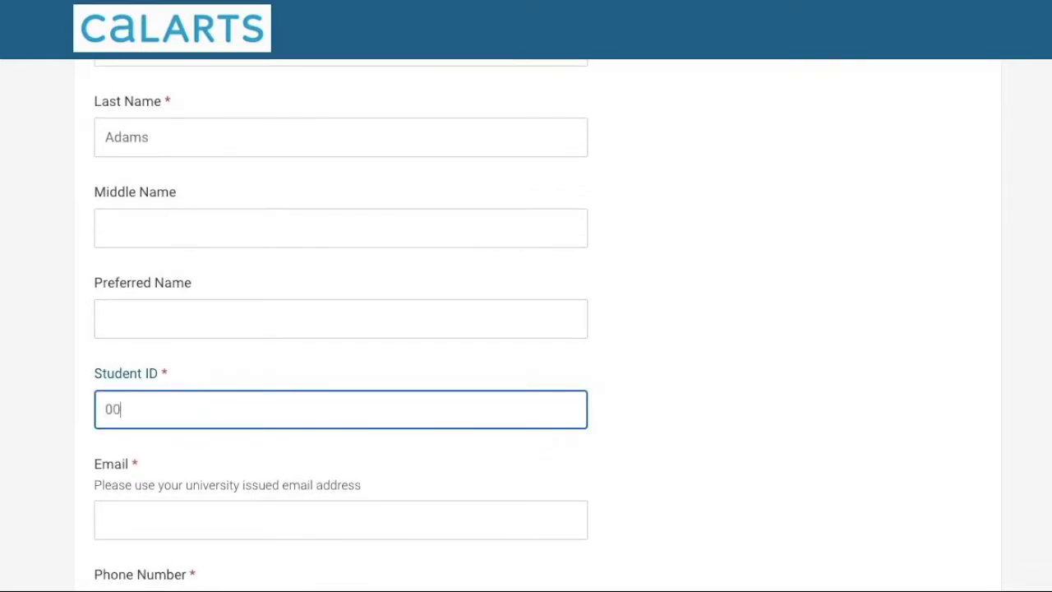
{"action": "left_click", "coordinate": [219, 417]}
{"action": "type", "text": "111"}
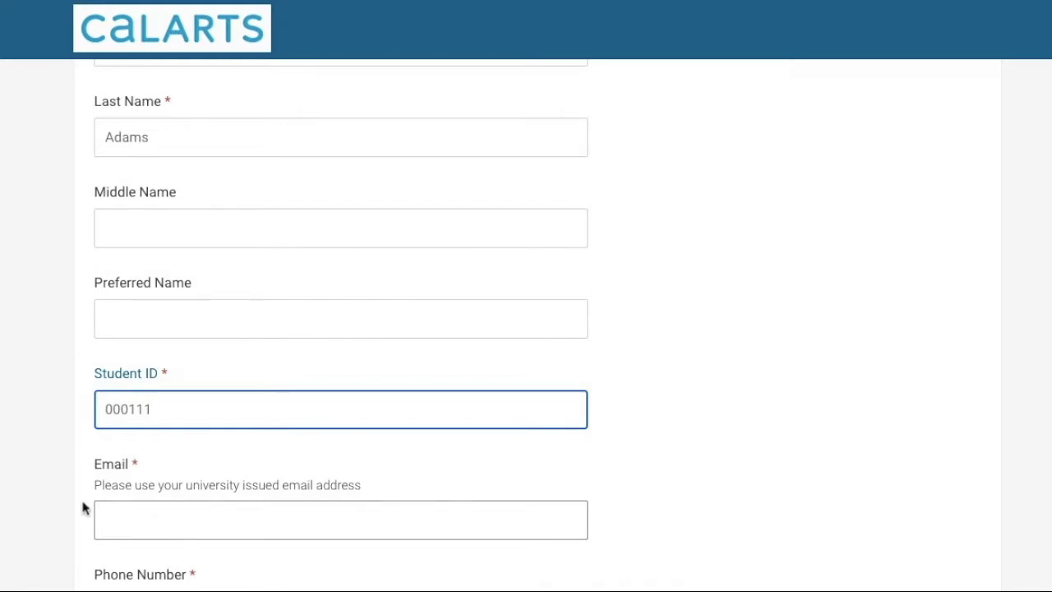
{"action": "left_click", "coordinate": [117, 518]}
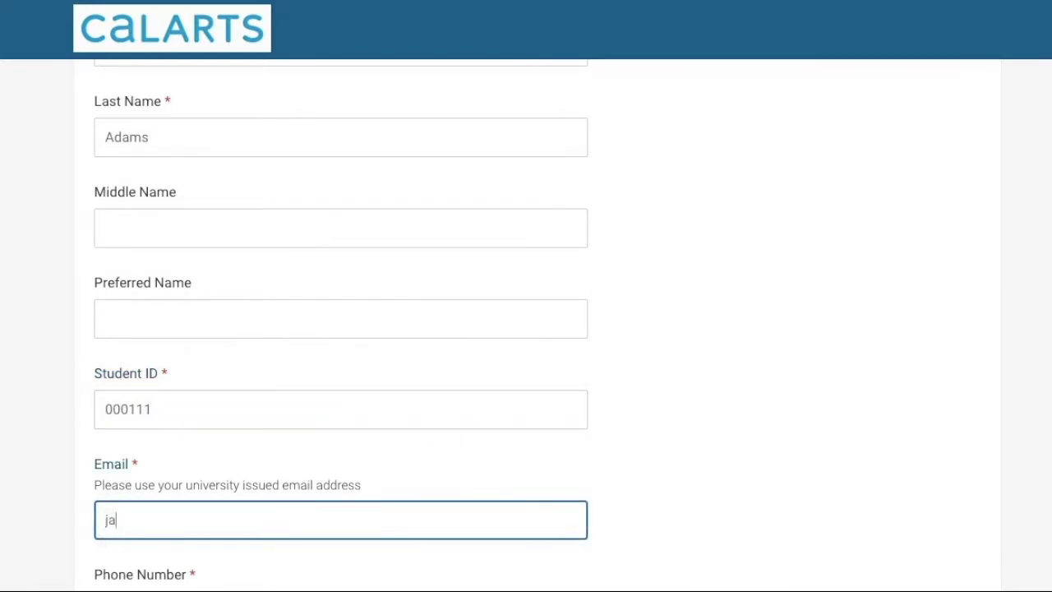
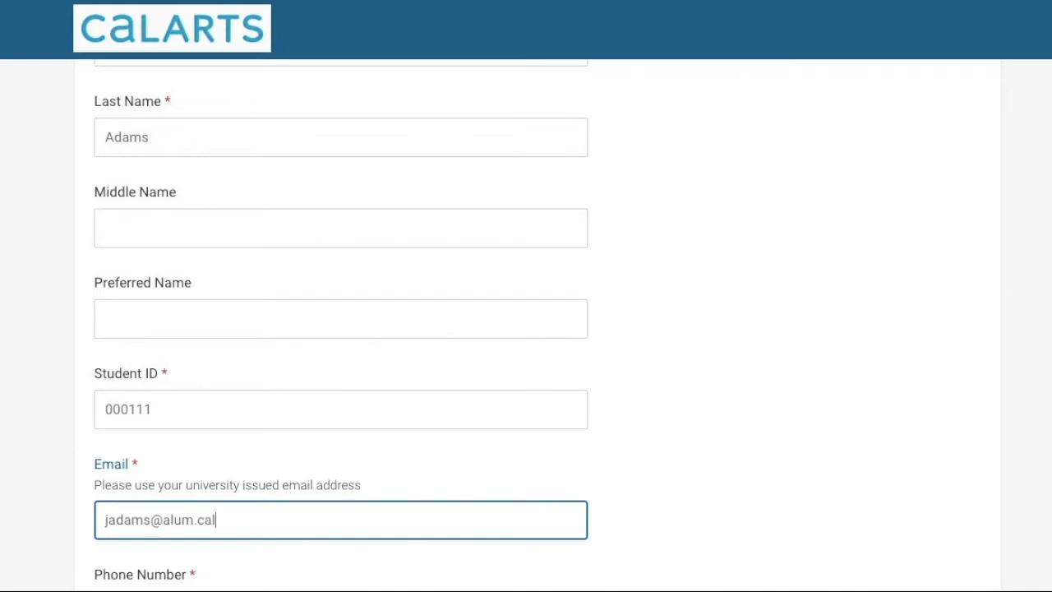
Enter the student's phone number and She/her/hers as the gender pronouns
{"action": "scroll", "coordinate": [92, 561], "scroll_direction": "down", "scroll_amount": 2}
{"action": "left_click", "coordinate": [124, 496]}
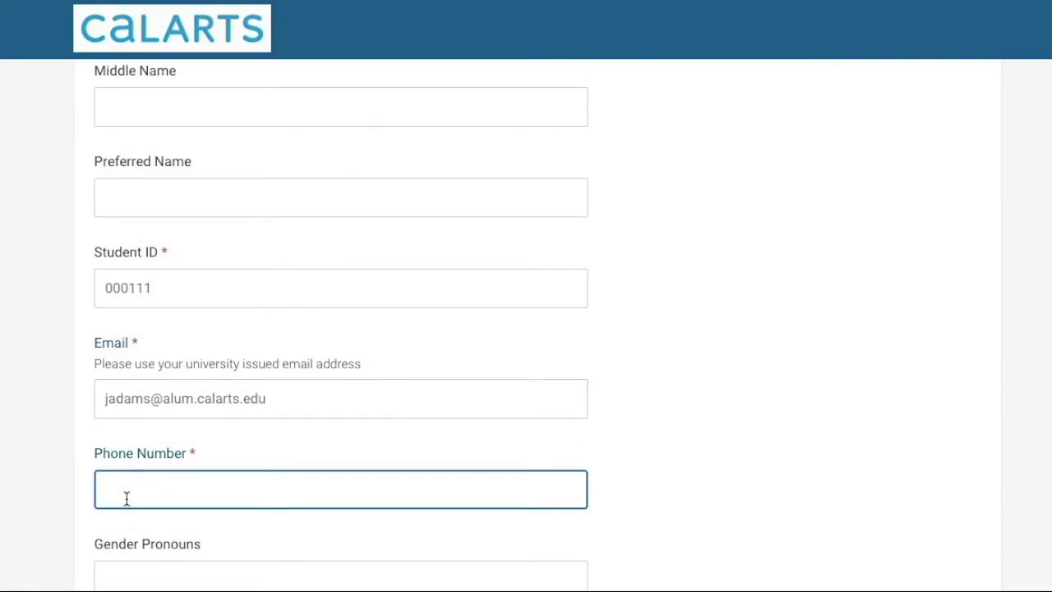
{"action": "type", "text": "867-5309"}
{"action": "scroll", "coordinate": [136, 498], "scroll_direction": "down", "scroll_amount": 1}
{"action": "left_click", "coordinate": [136, 496]}
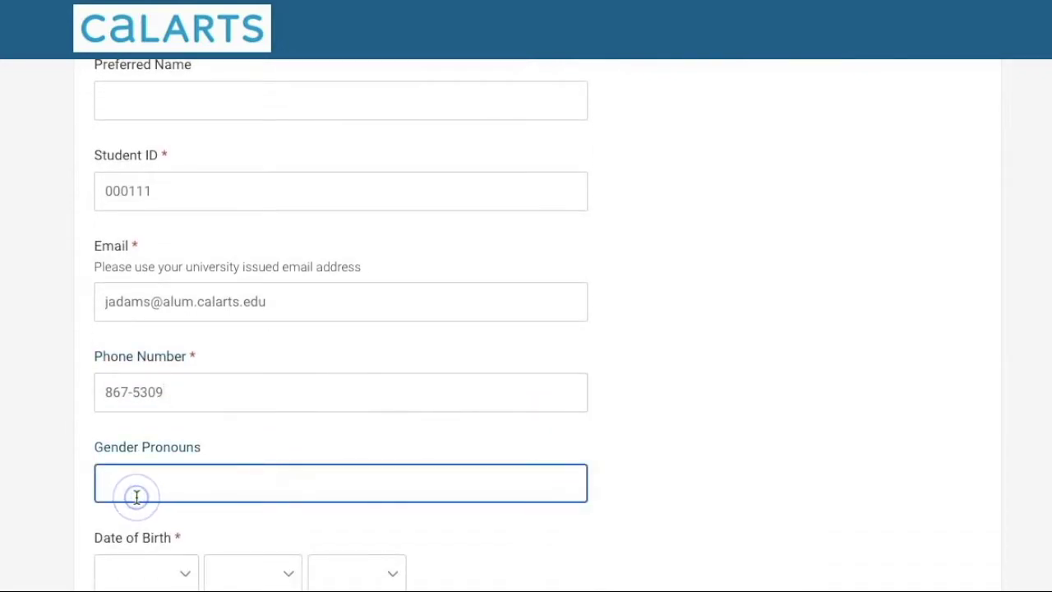
{"action": "type", "text": "She/her/hers"}
{"action": "scroll", "coordinate": [136, 496], "scroll_direction": "down", "scroll_amount": 1}
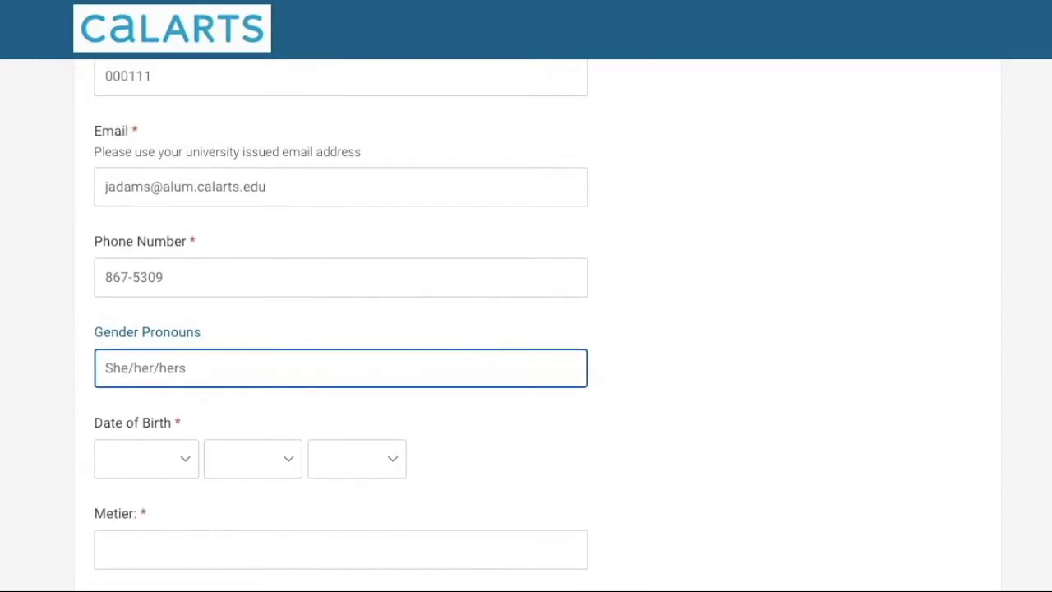
Select the student's birth month, day and year from the date-of-birth lists
{"action": "left_click", "coordinate": [182, 470]}
{"action": "left_click", "coordinate": [175, 494]}
{"action": "left_click", "coordinate": [251, 467]}
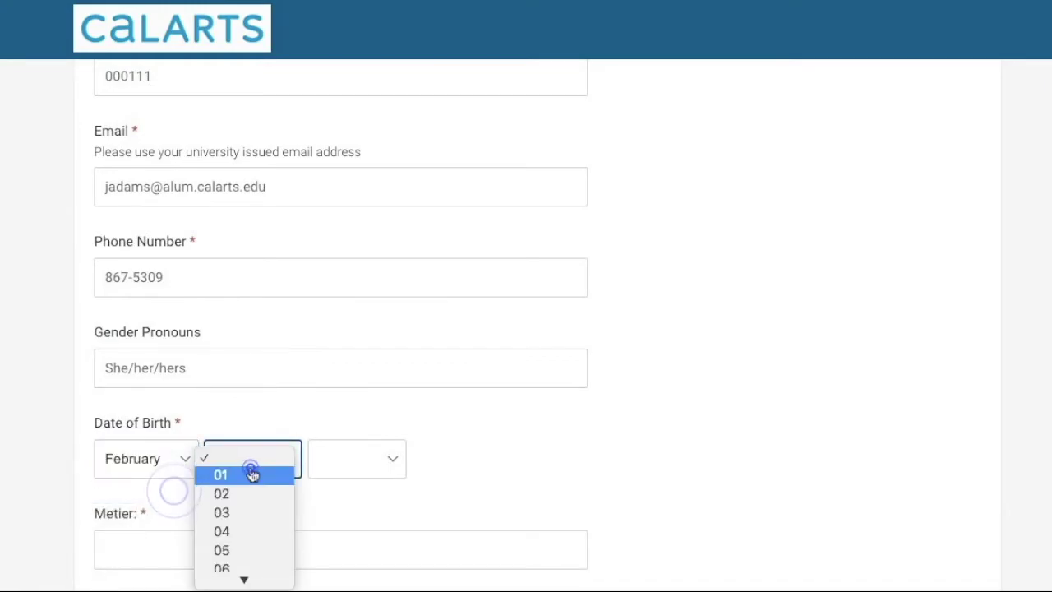
{"action": "left_click", "coordinate": [248, 514]}
{"action": "left_click", "coordinate": [357, 467]}
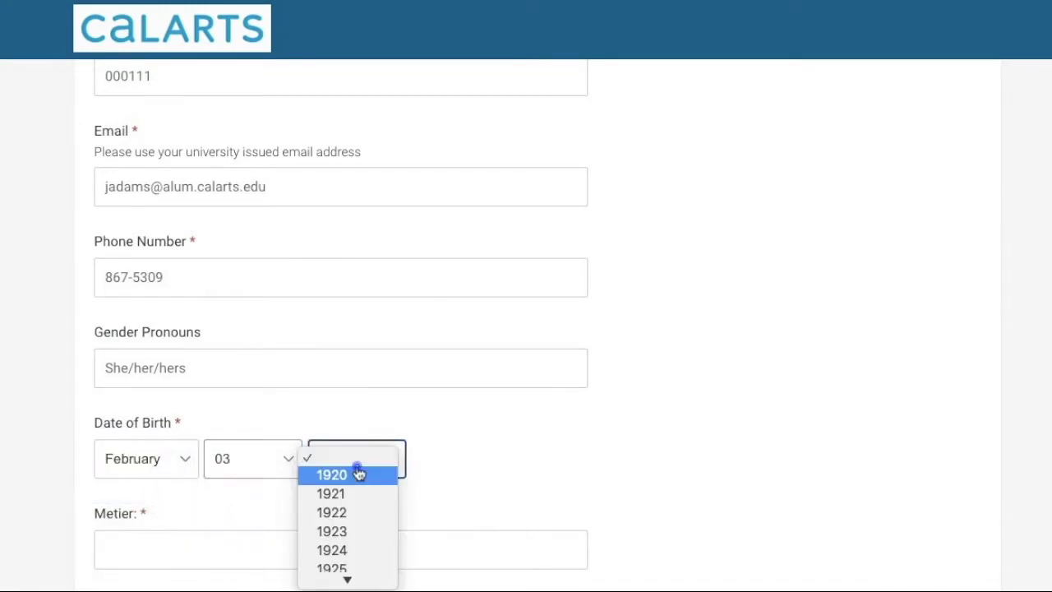
{"action": "scroll", "coordinate": [366, 569], "scroll_direction": "down", "scroll_amount": 10}
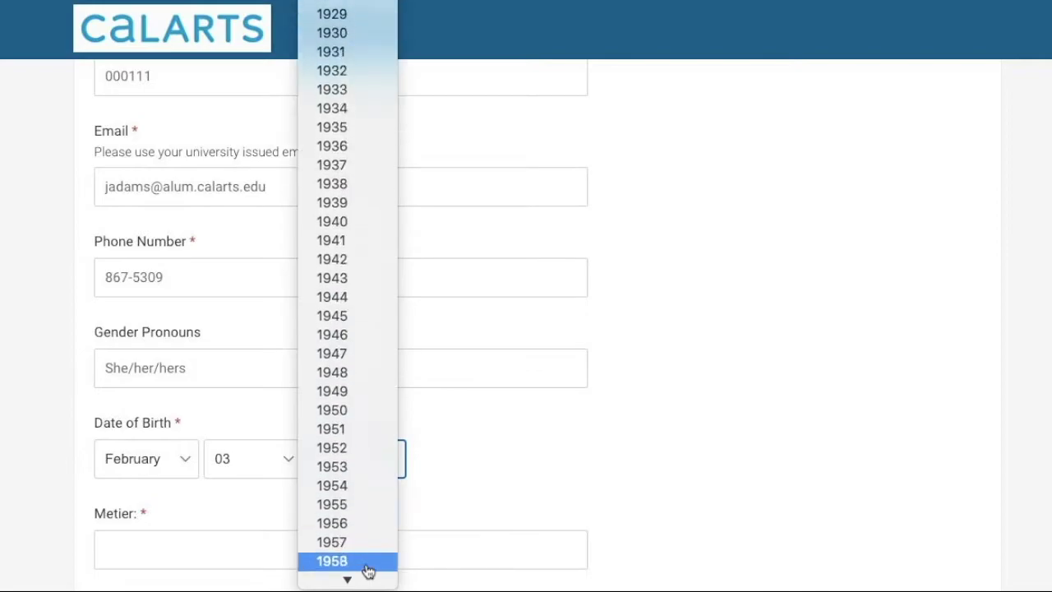
{"action": "scroll", "coordinate": [368, 572], "scroll_direction": "down", "scroll_amount": 10}
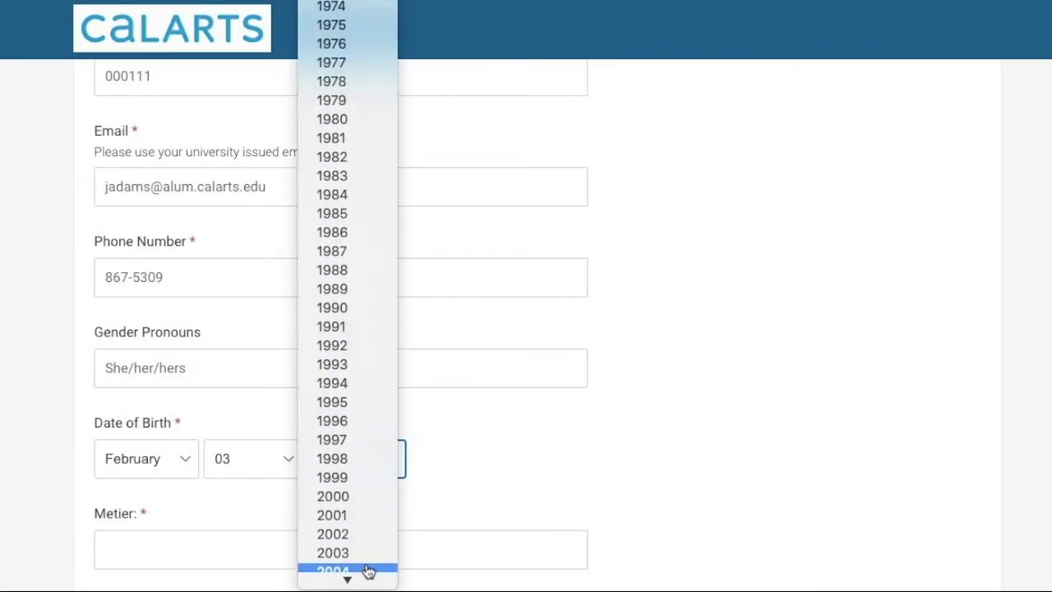
{"action": "left_click", "coordinate": [367, 495]}
Enter Bachelor of Fine Arts-Acting as the Metier and choose School of Theater
{"action": "scroll", "coordinate": [512, 501], "scroll_direction": "down", "scroll_amount": 2}
{"action": "left_click", "coordinate": [420, 410]}
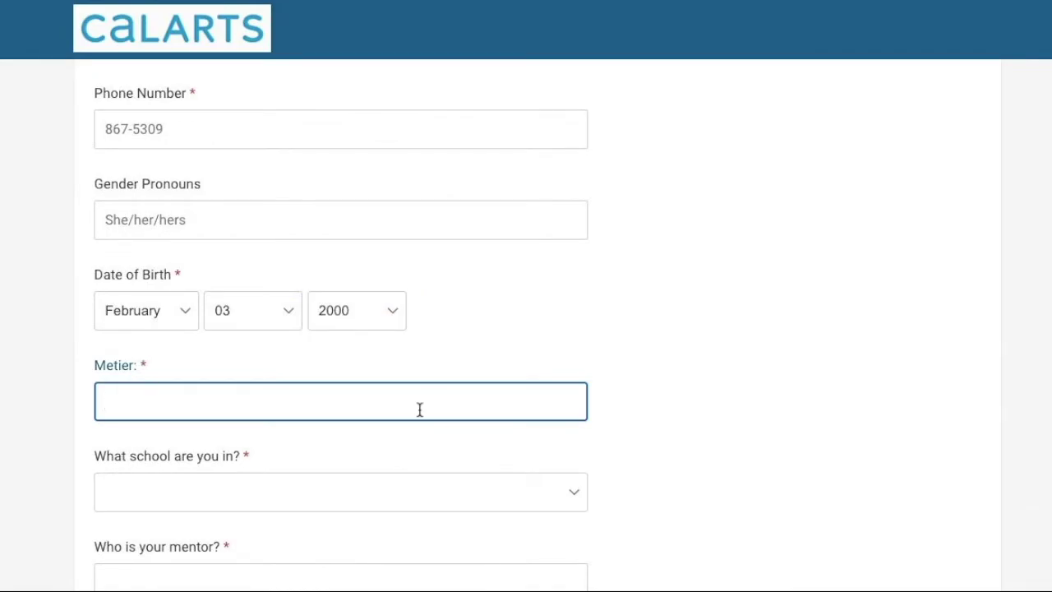
{"action": "type", "text": "Bachelor of Fi"}
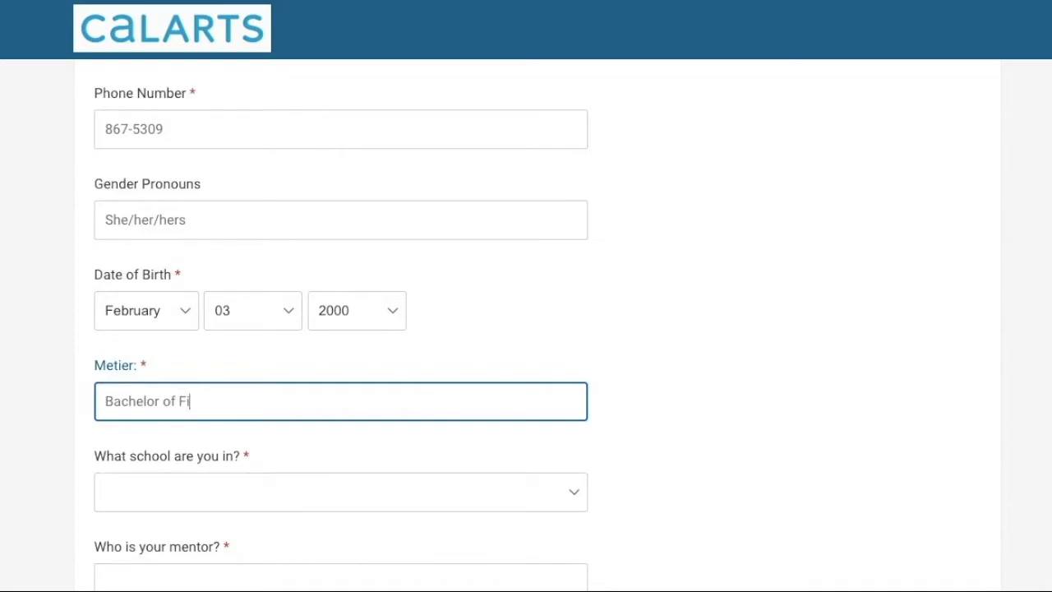
{"action": "type", "text": "ne Arts-Acting"}
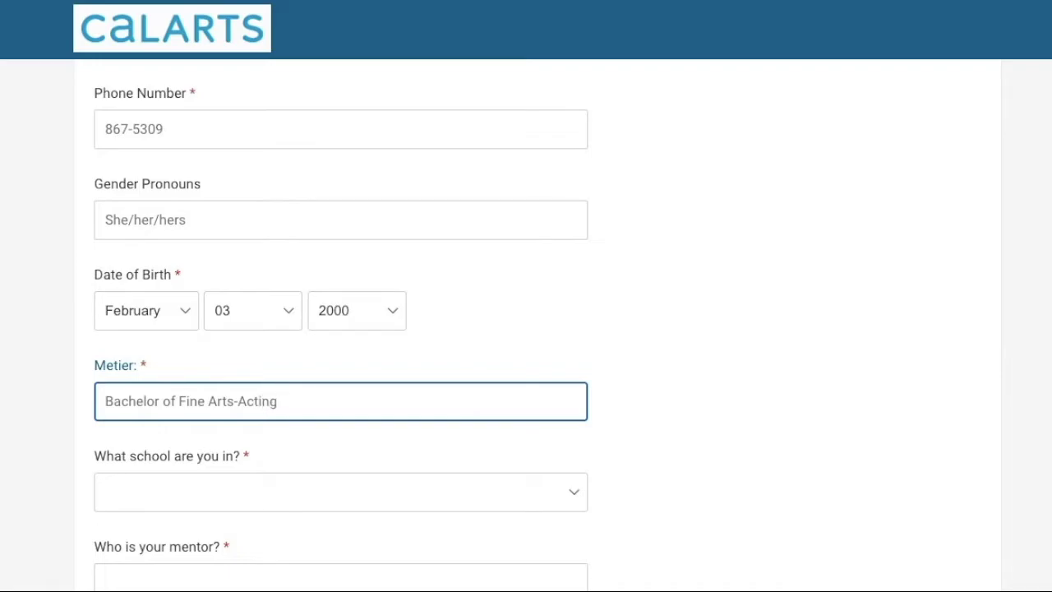
{"action": "left_click", "coordinate": [366, 500]}
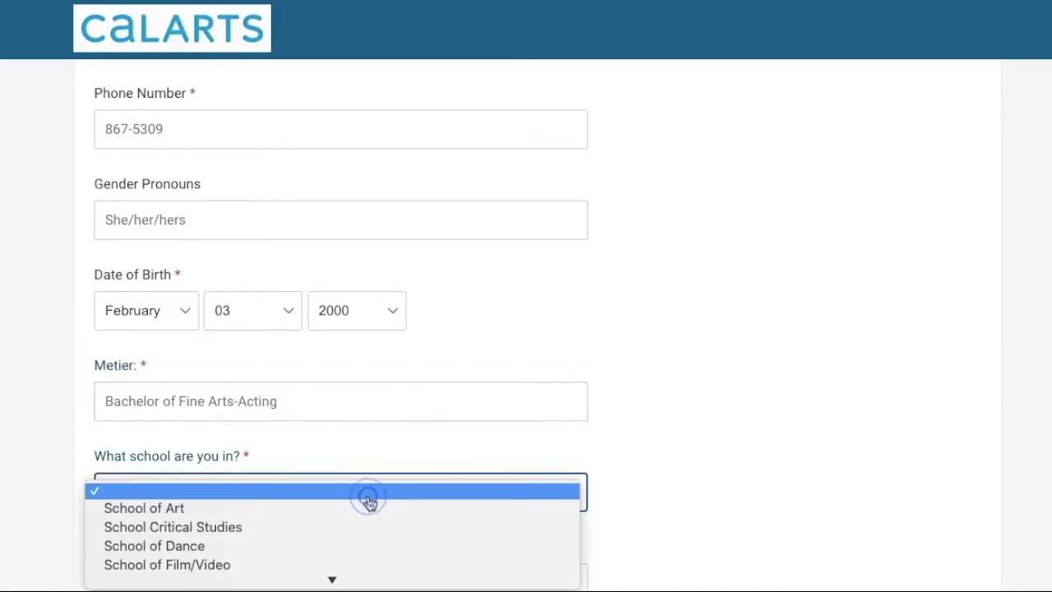
{"action": "scroll", "coordinate": [350, 565], "scroll_direction": "down", "scroll_amount": 1}
{"action": "left_click", "coordinate": [342, 576]}
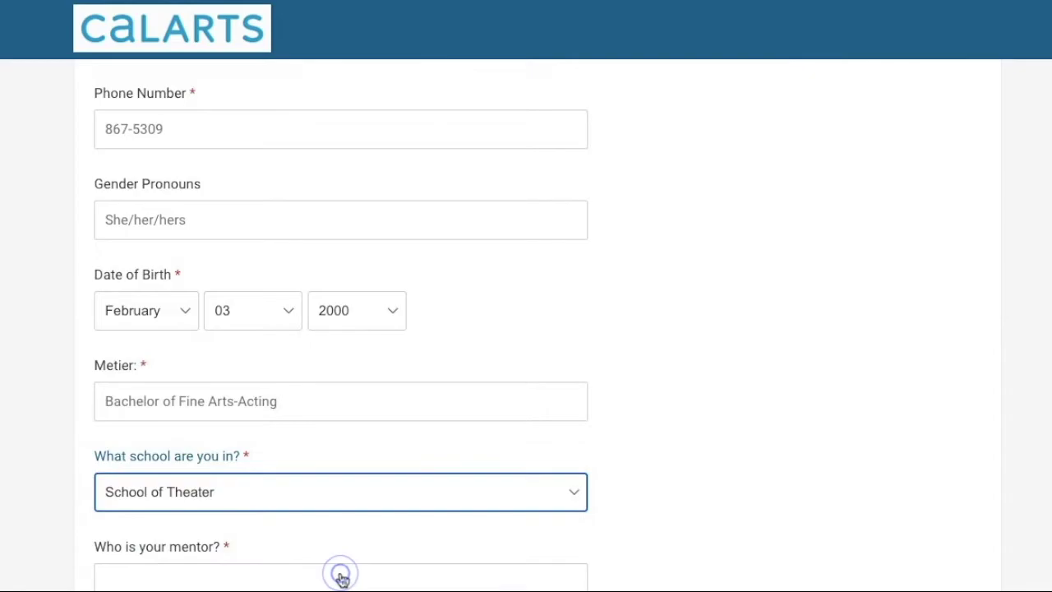
Fill in the mentor's name
{"action": "scroll", "coordinate": [341, 567], "scroll_direction": "down", "scroll_amount": 1}
{"action": "scroll", "coordinate": [340, 566], "scroll_direction": "down", "scroll_amount": 1}
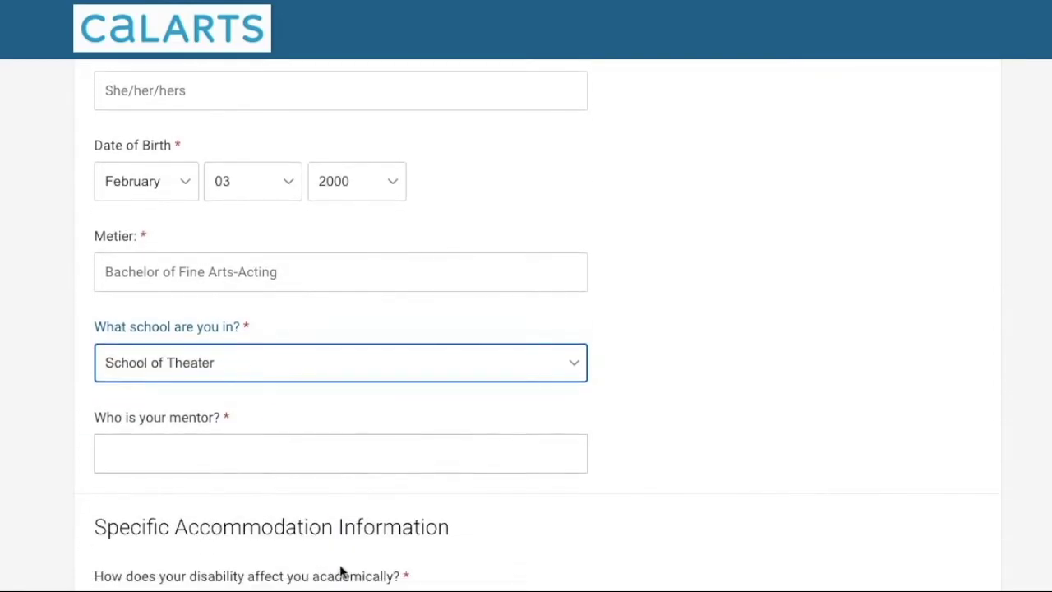
{"action": "left_click", "coordinate": [305, 454]}
{"action": "type", "text": "Mi"}
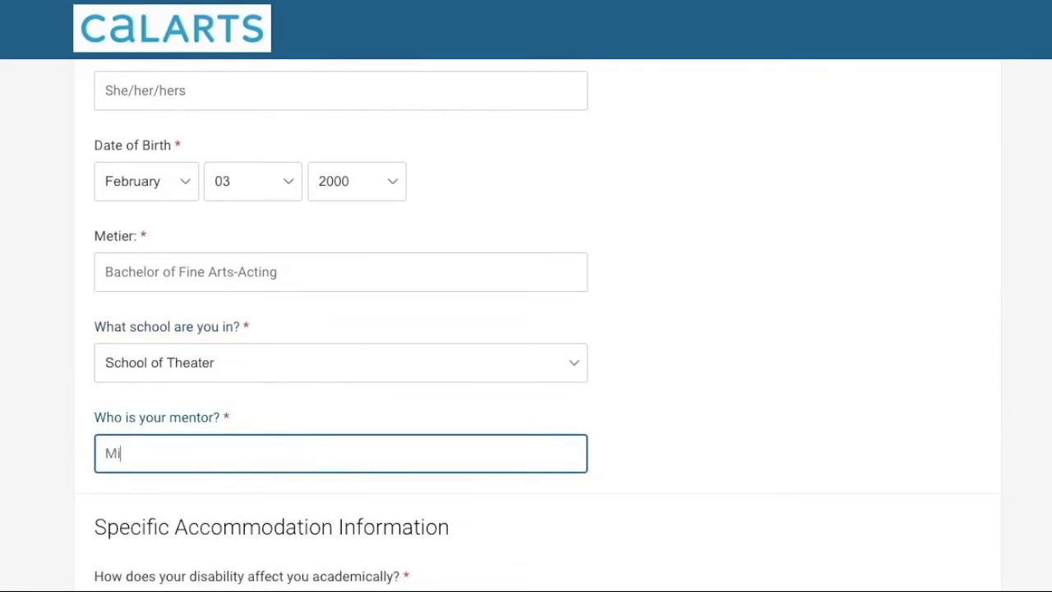
{"action": "type", "text": "ckey mouse"}
{"action": "scroll", "coordinate": [527, 329], "scroll_direction": "down", "scroll_amount": 3}
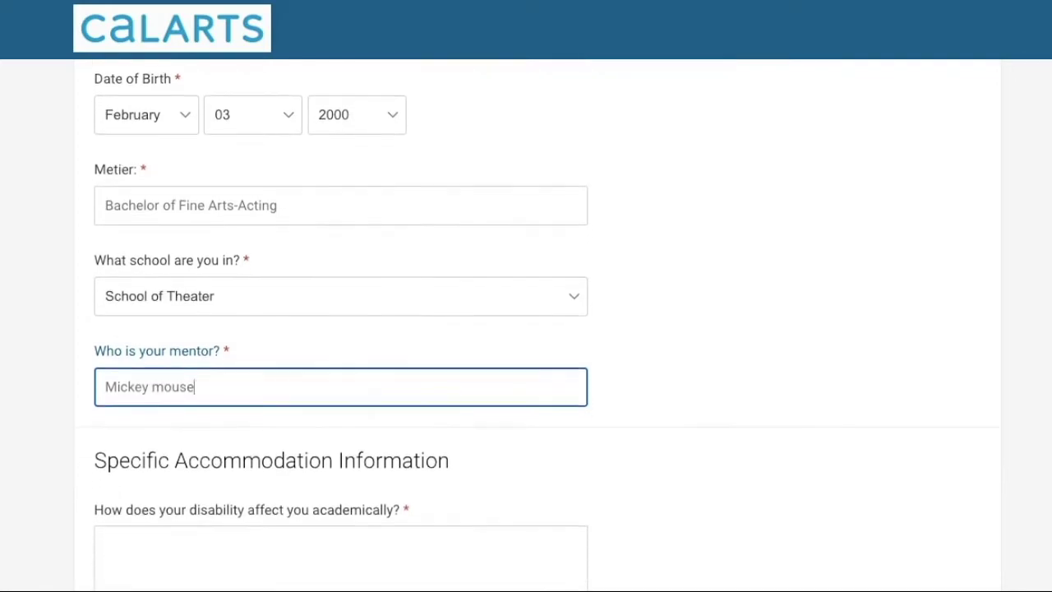
{"action": "left_click", "coordinate": [245, 448]}
Answer the academic impact question with 'I have trouble concentrating'
{"action": "scroll", "coordinate": [245, 448], "scroll_direction": "down", "scroll_amount": 1}
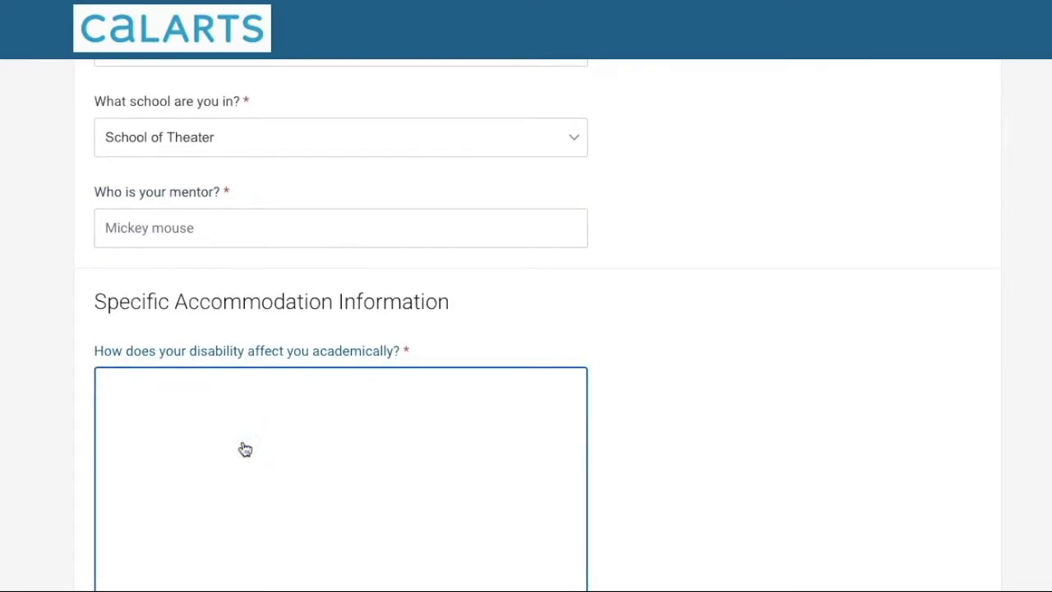
{"action": "scroll", "coordinate": [245, 449], "scroll_direction": "down", "scroll_amount": 2}
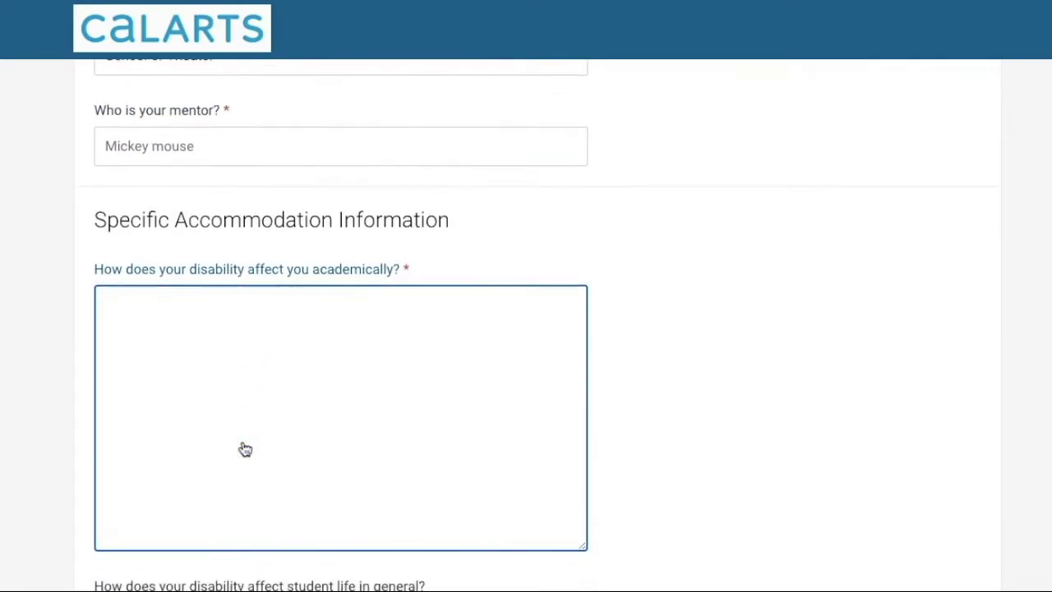
{"action": "scroll", "coordinate": [245, 448], "scroll_direction": "down", "scroll_amount": 1}
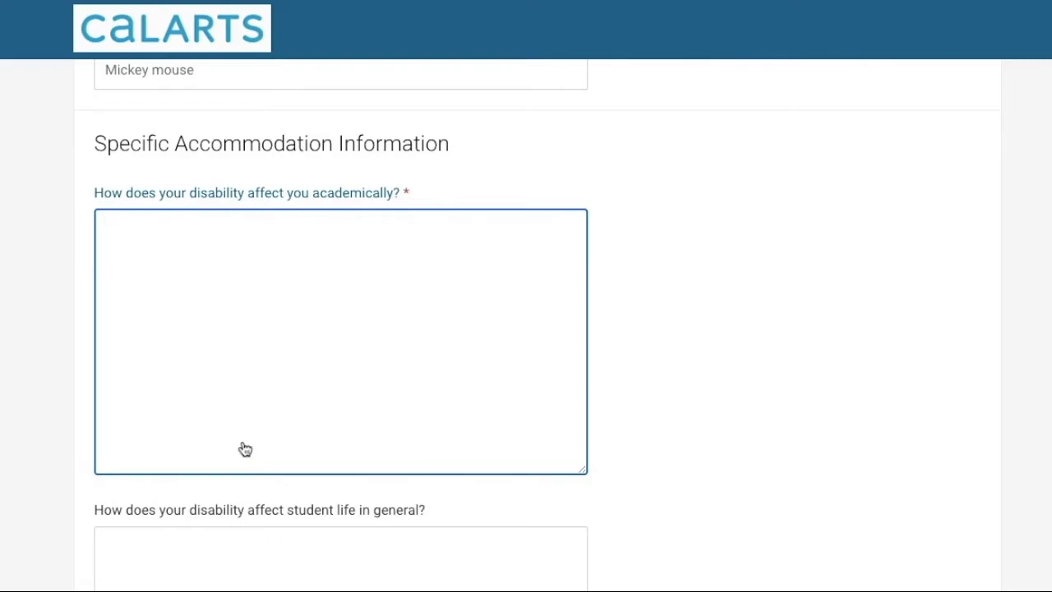
{"action": "type", "text": "I have trouble ci"}
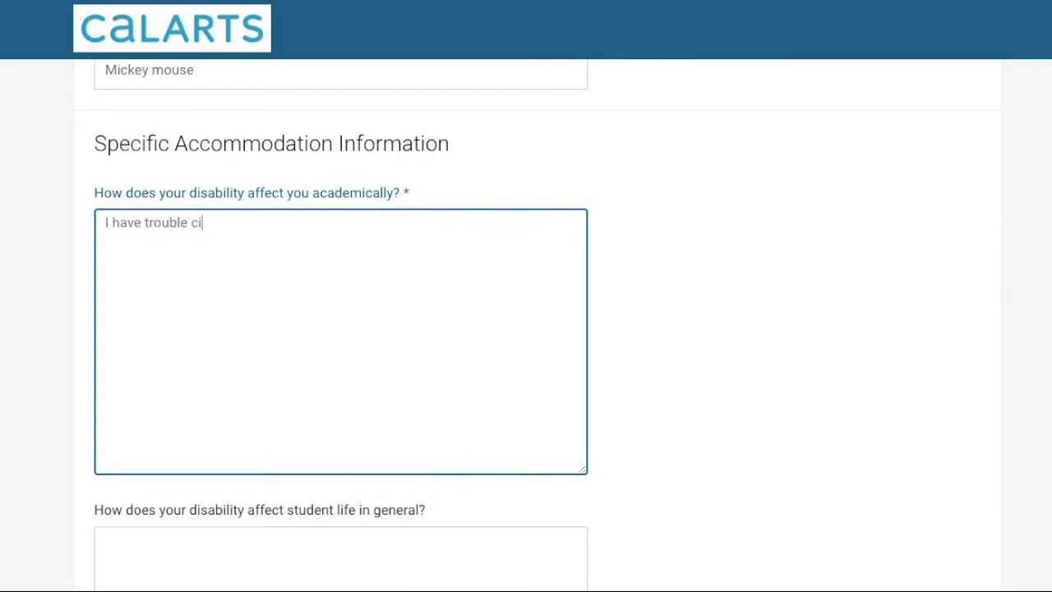
{"action": "key", "text": "BackSpace"}
{"action": "type", "text": "oncentrating"}
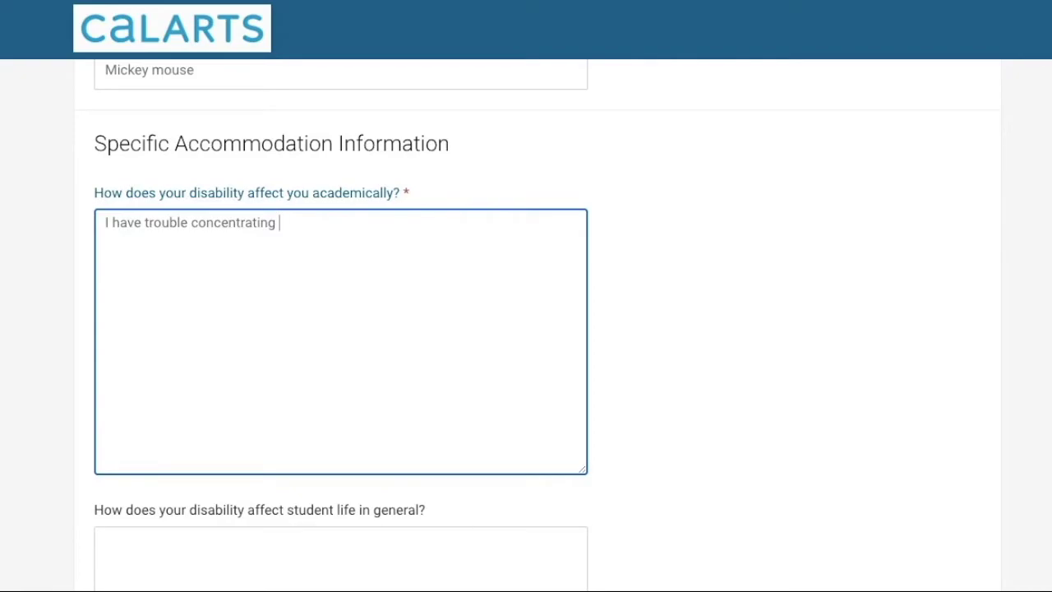
{"action": "scroll", "coordinate": [232, 528], "scroll_direction": "down", "scroll_amount": 1}
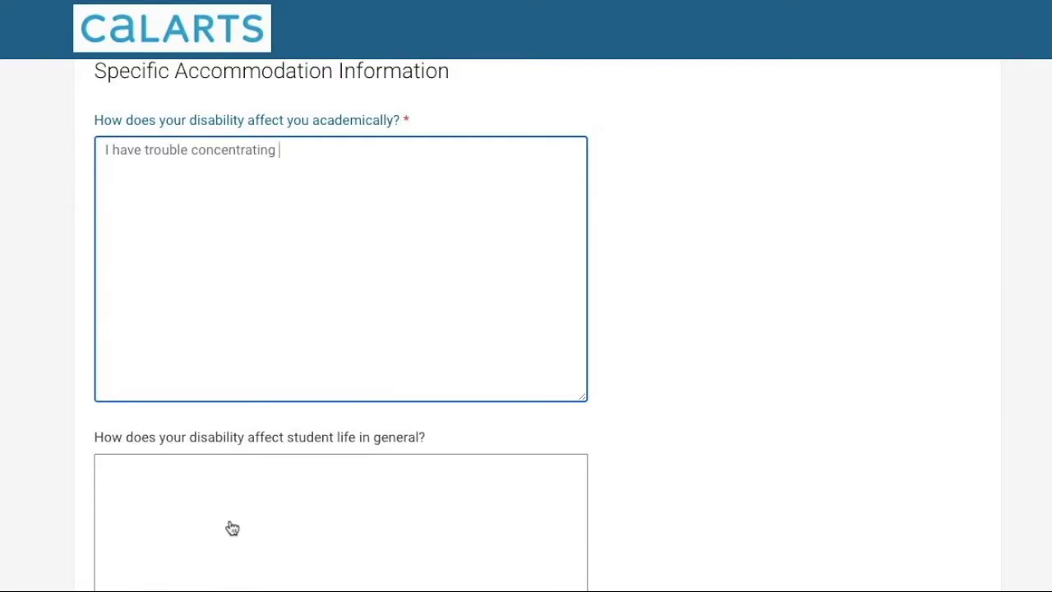
{"action": "left_click", "coordinate": [233, 528]}
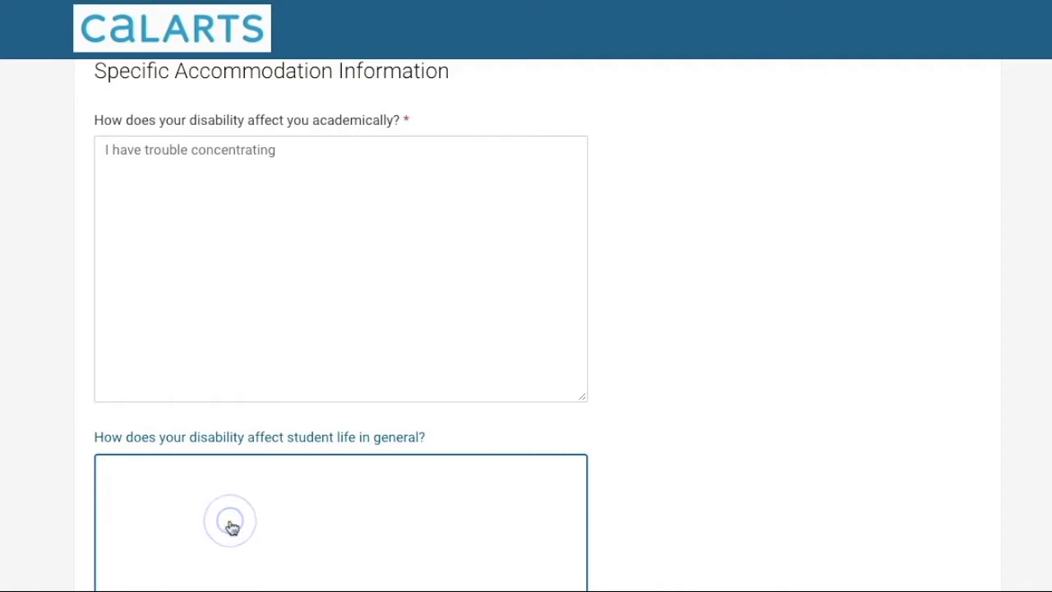
{"action": "scroll", "coordinate": [233, 528], "scroll_direction": "down", "scroll_amount": 1}
{"action": "scroll", "coordinate": [233, 528], "scroll_direction": "down", "scroll_amount": 4}
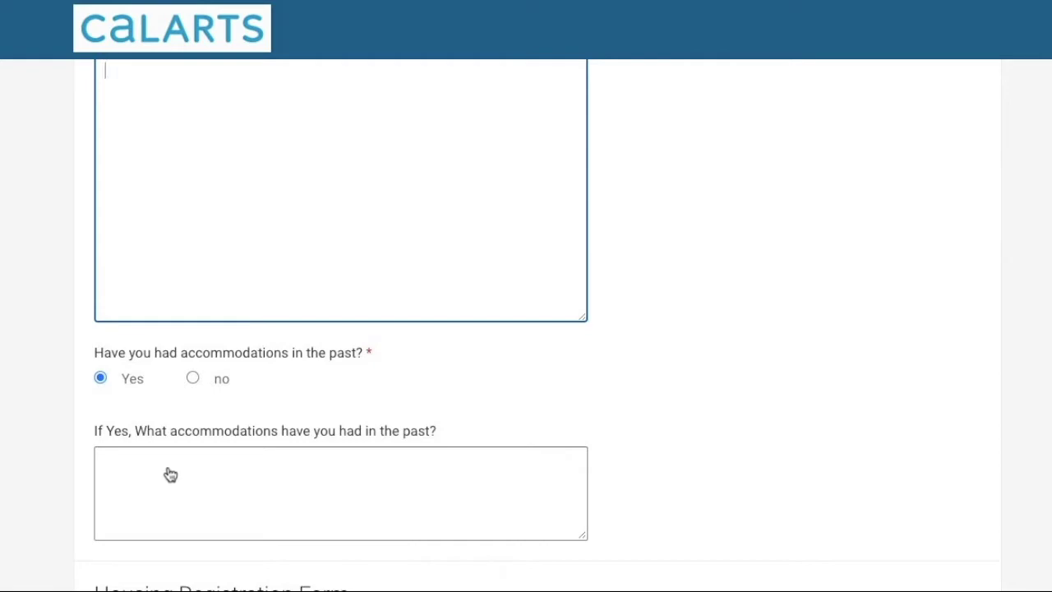
{"action": "scroll", "coordinate": [170, 475], "scroll_direction": "down", "scroll_amount": 5}
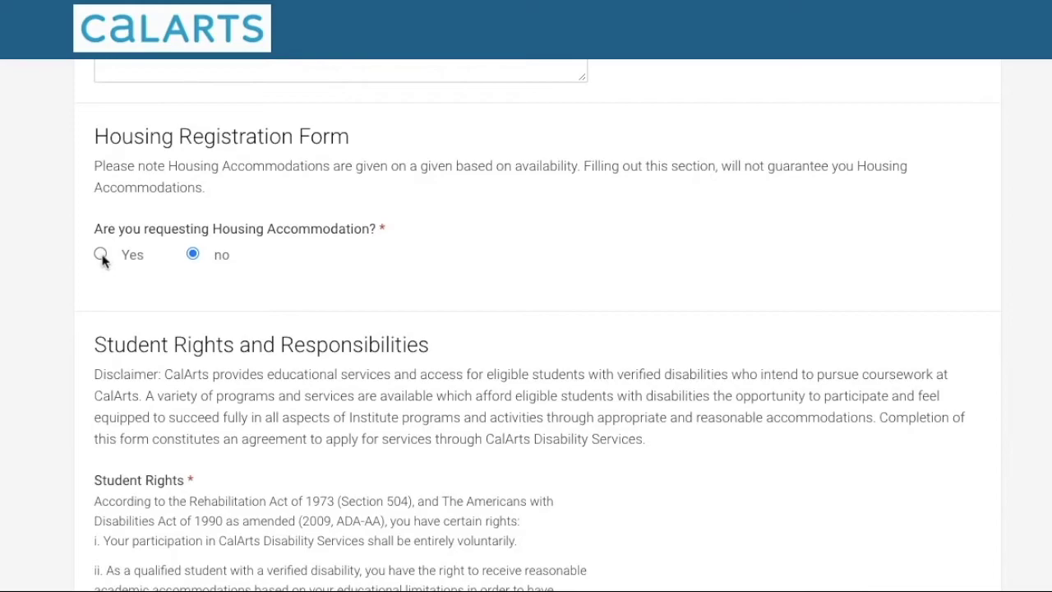
Set the housing accommodation request to no, replacing an initial yes
{"action": "left_click", "coordinate": [100, 254]}
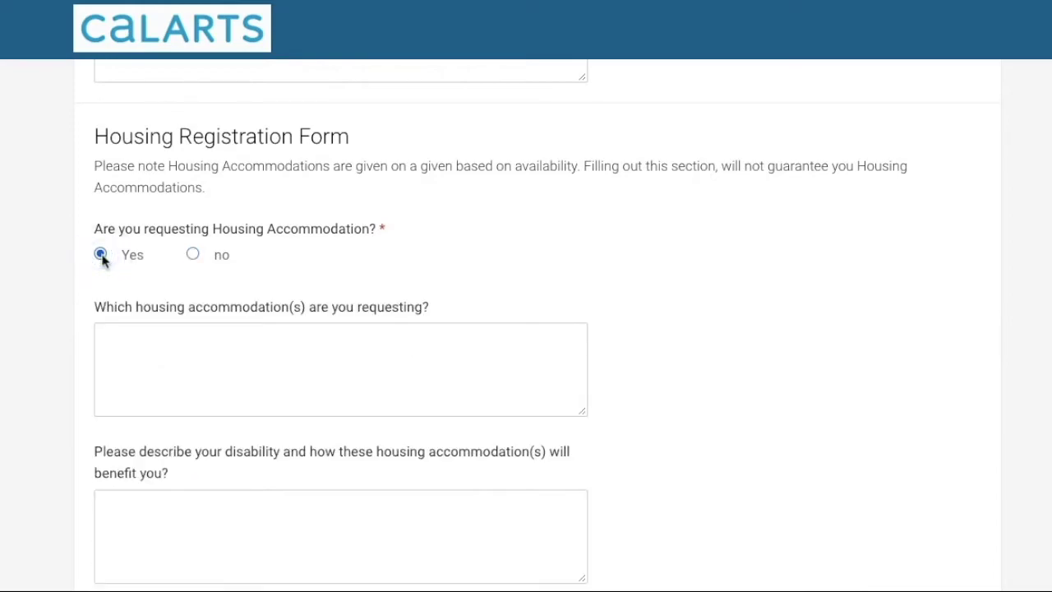
{"action": "scroll", "coordinate": [102, 260], "scroll_direction": "down", "scroll_amount": 1}
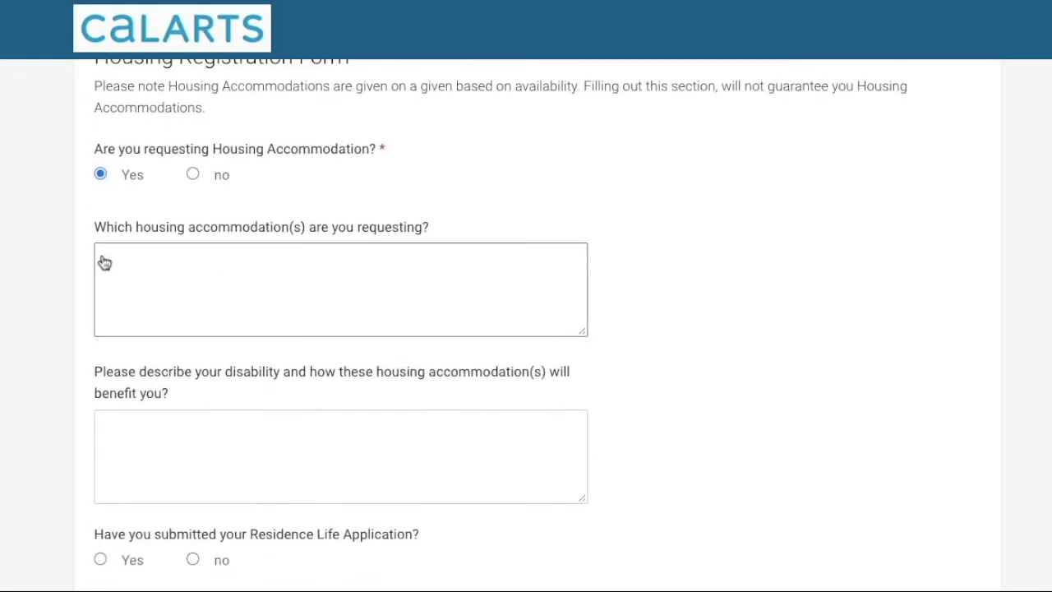
{"action": "scroll", "coordinate": [105, 263], "scroll_direction": "down", "scroll_amount": 1}
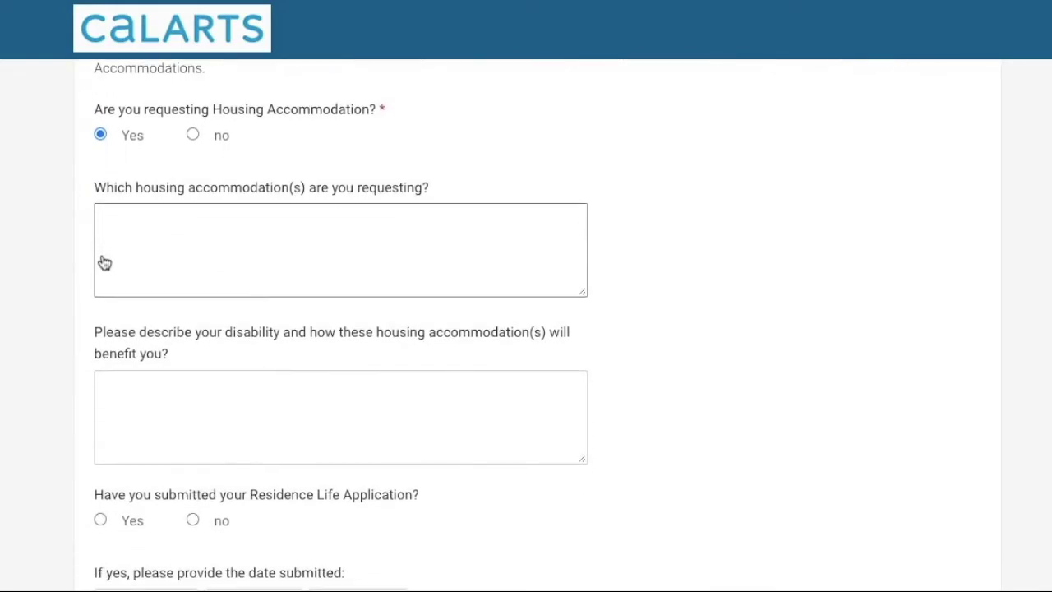
{"action": "scroll", "coordinate": [104, 262], "scroll_direction": "down", "scroll_amount": 1}
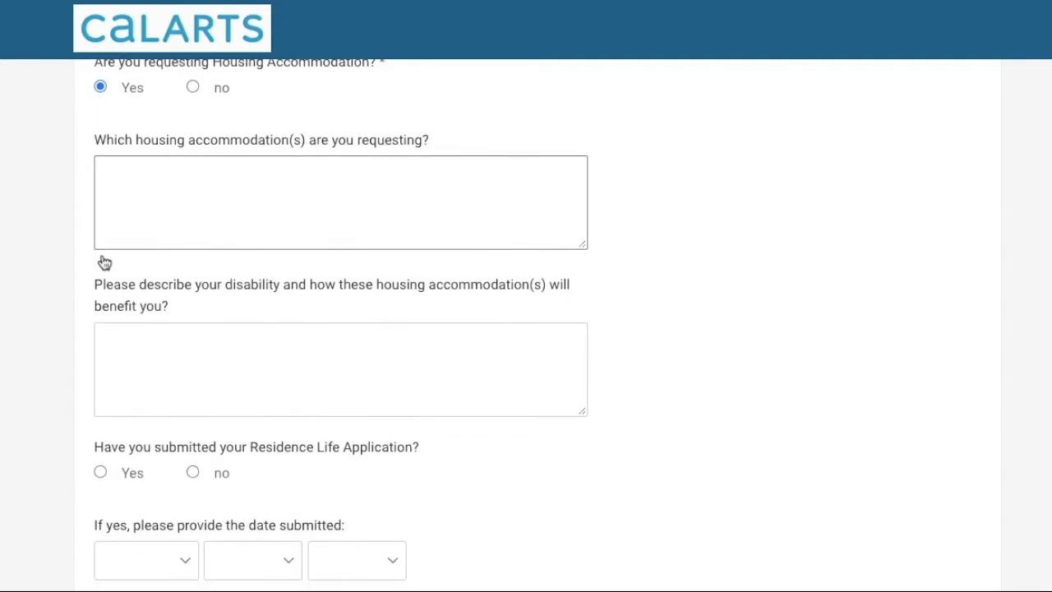
{"action": "scroll", "coordinate": [103, 262], "scroll_direction": "down", "scroll_amount": 2}
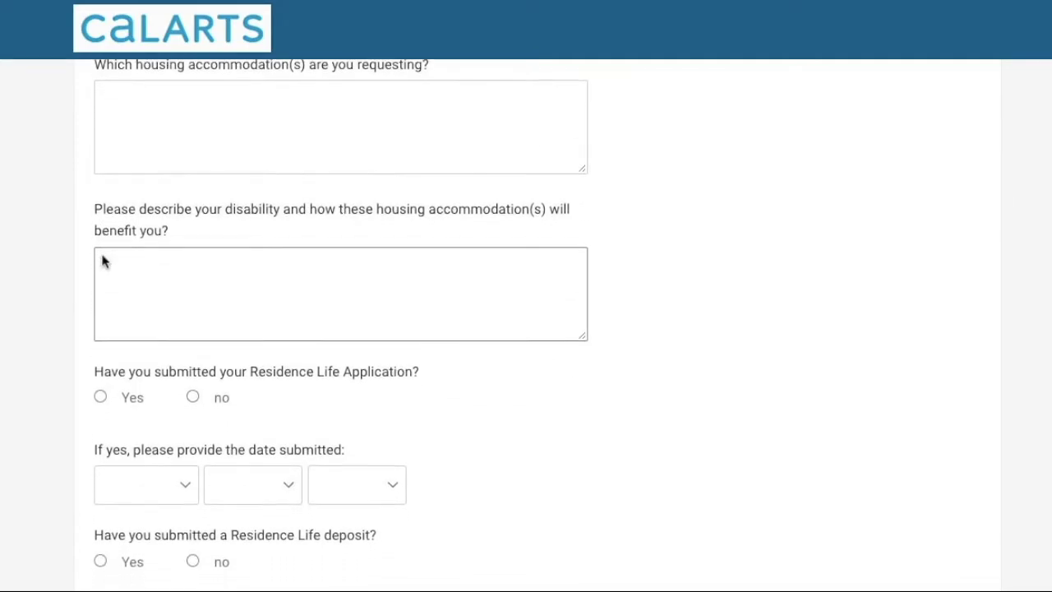
{"action": "scroll", "coordinate": [105, 262], "scroll_direction": "down", "scroll_amount": 1}
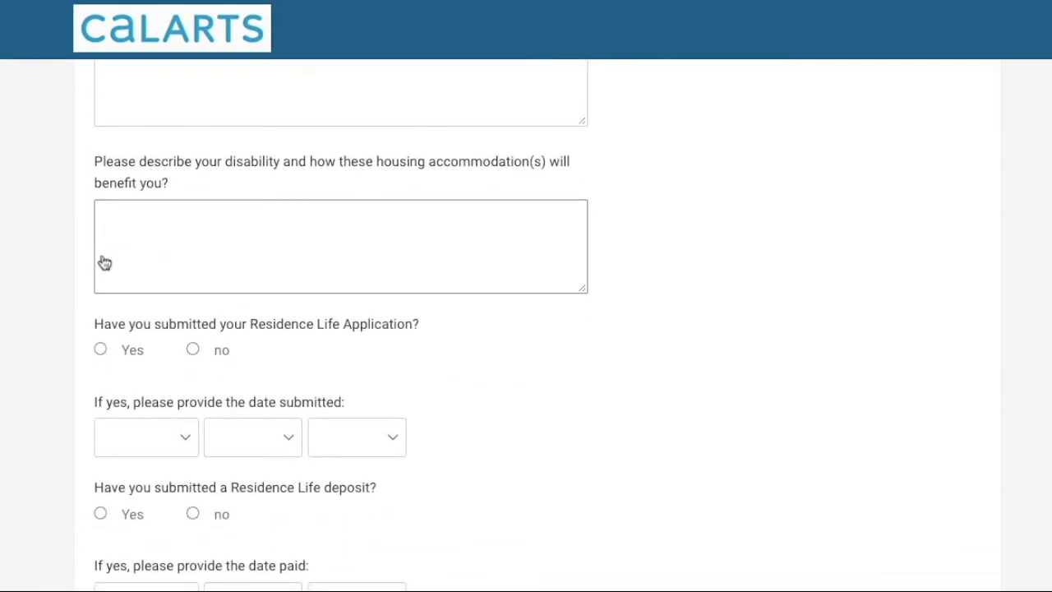
{"action": "scroll", "coordinate": [104, 262], "scroll_direction": "down", "scroll_amount": 1}
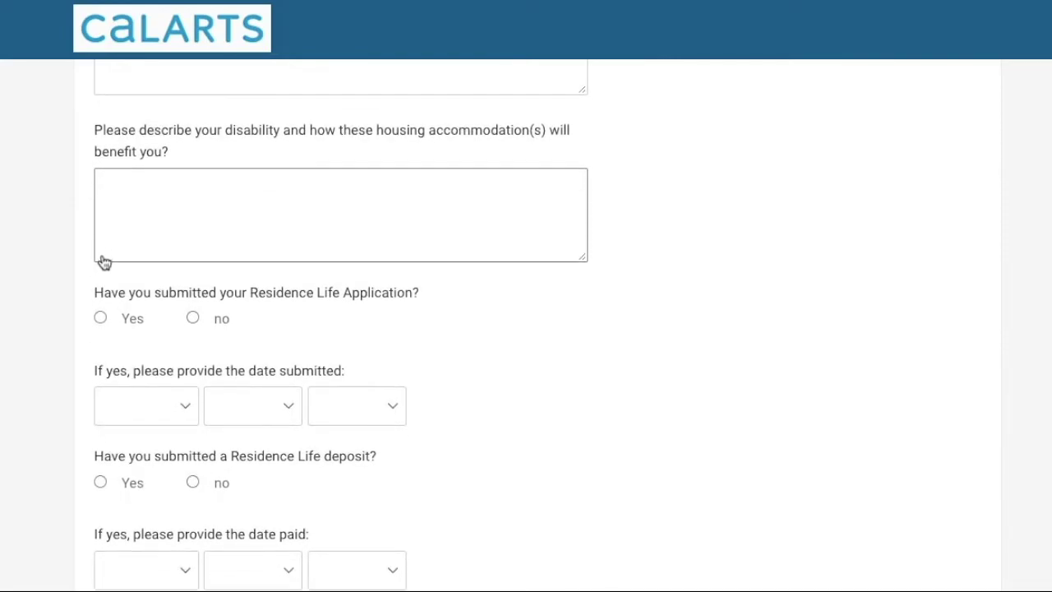
{"action": "scroll", "coordinate": [103, 261], "scroll_direction": "up", "scroll_amount": 3}
{"action": "scroll", "coordinate": [103, 261], "scroll_direction": "up", "scroll_amount": 4}
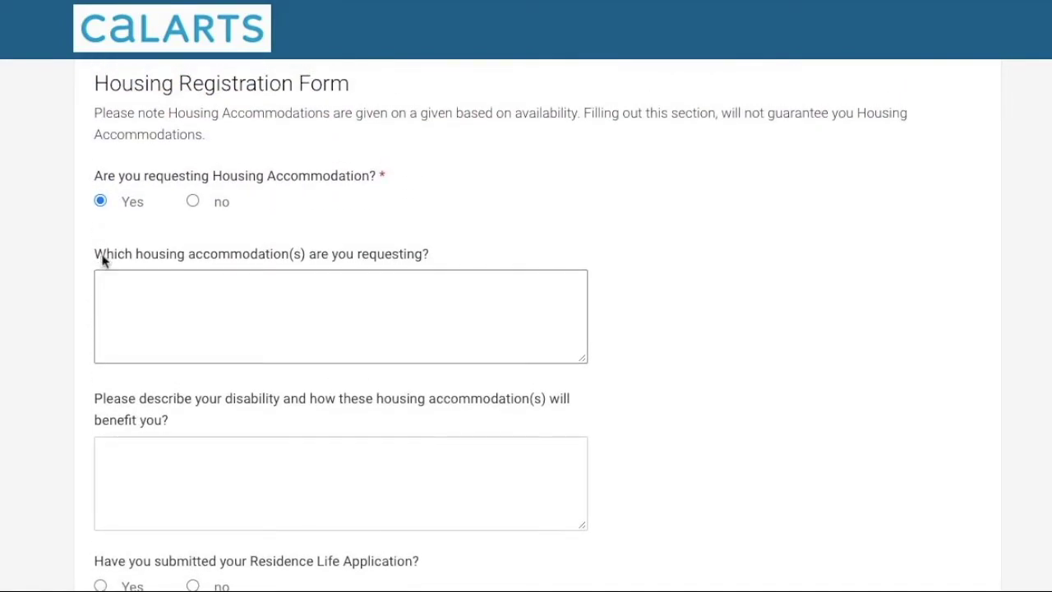
{"action": "left_click", "coordinate": [192, 203]}
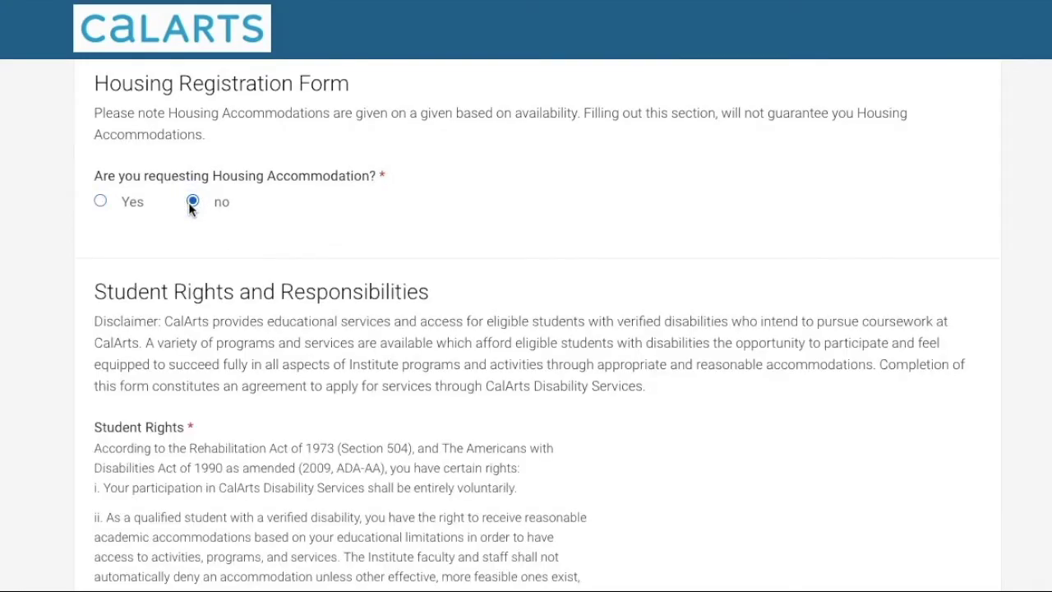
Tick 'I Agree' beneath the Student Rights text
{"action": "scroll", "coordinate": [695, 15], "scroll_direction": "down", "scroll_amount": 3}
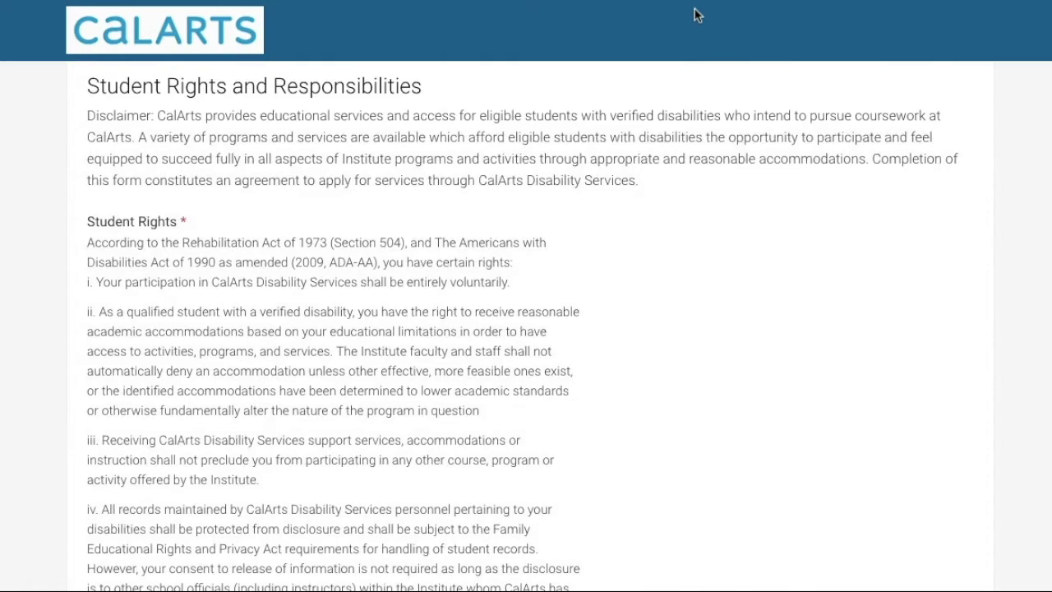
{"action": "scroll", "coordinate": [560, 272], "scroll_direction": "down", "scroll_amount": 2}
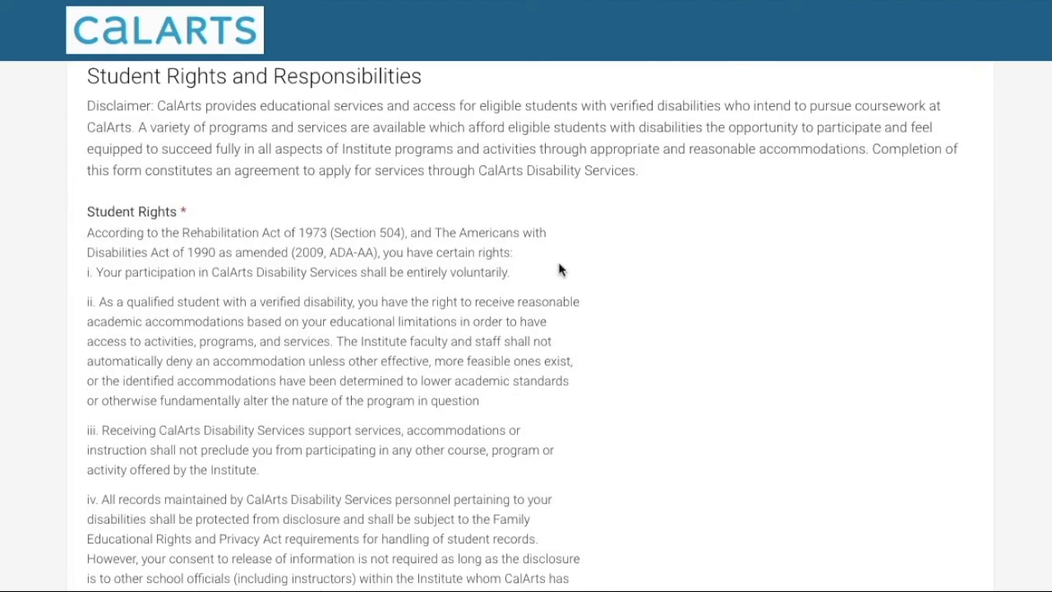
{"action": "scroll", "coordinate": [560, 271], "scroll_direction": "down", "scroll_amount": 5}
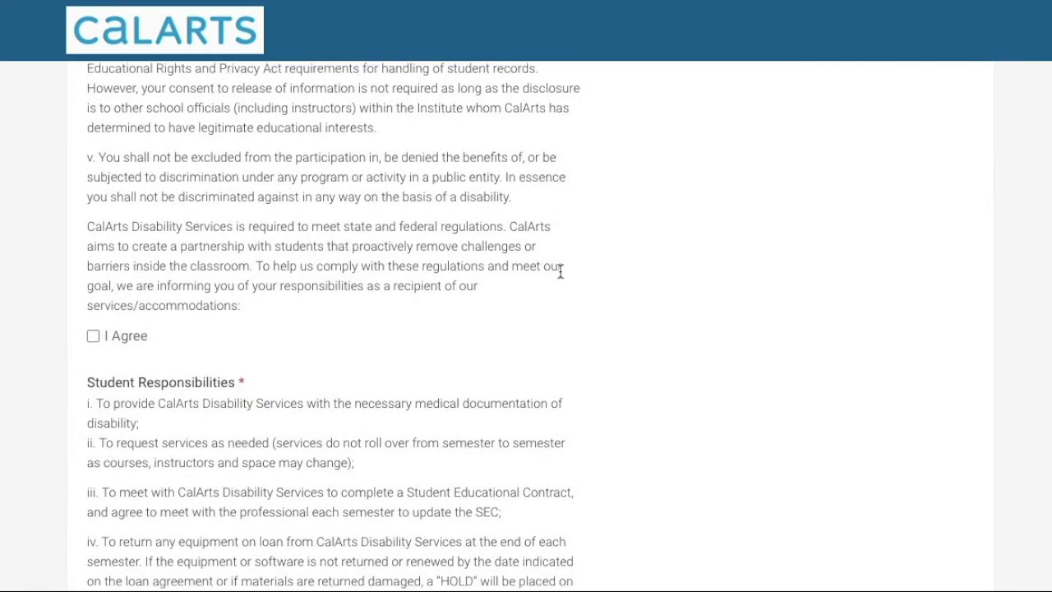
{"action": "left_click", "coordinate": [93, 251]}
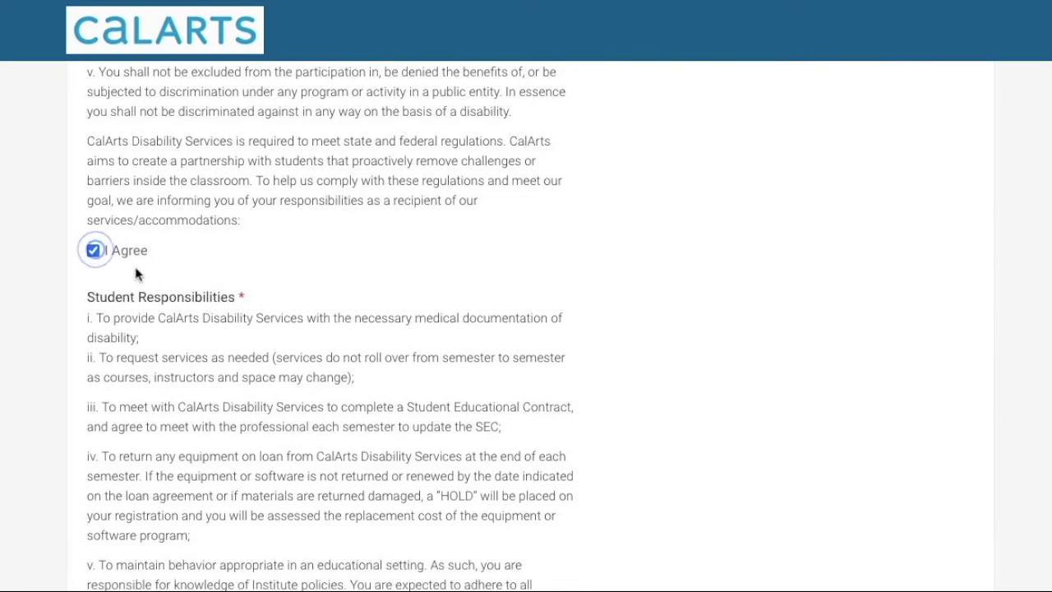
{"action": "scroll", "coordinate": [179, 283], "scroll_direction": "down", "scroll_amount": 1}
{"action": "scroll", "coordinate": [180, 283], "scroll_direction": "down", "scroll_amount": 2}
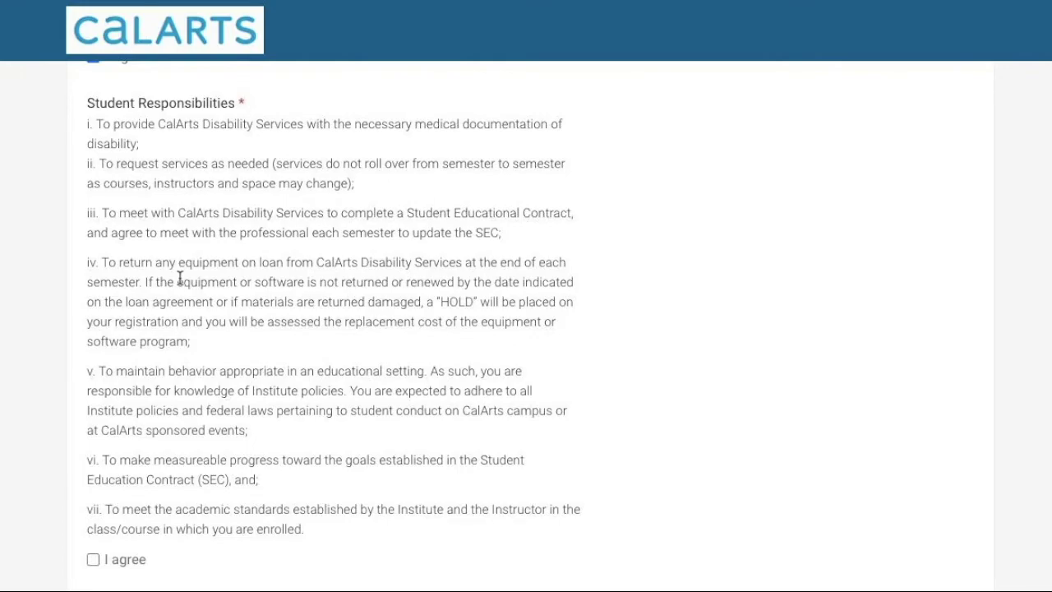
Agree to the Student Responsibilities terms
{"action": "scroll", "coordinate": [172, 352], "scroll_direction": "down", "scroll_amount": 2}
{"action": "scroll", "coordinate": [172, 352], "scroll_direction": "down", "scroll_amount": 2}
{"action": "left_click", "coordinate": [96, 344]}
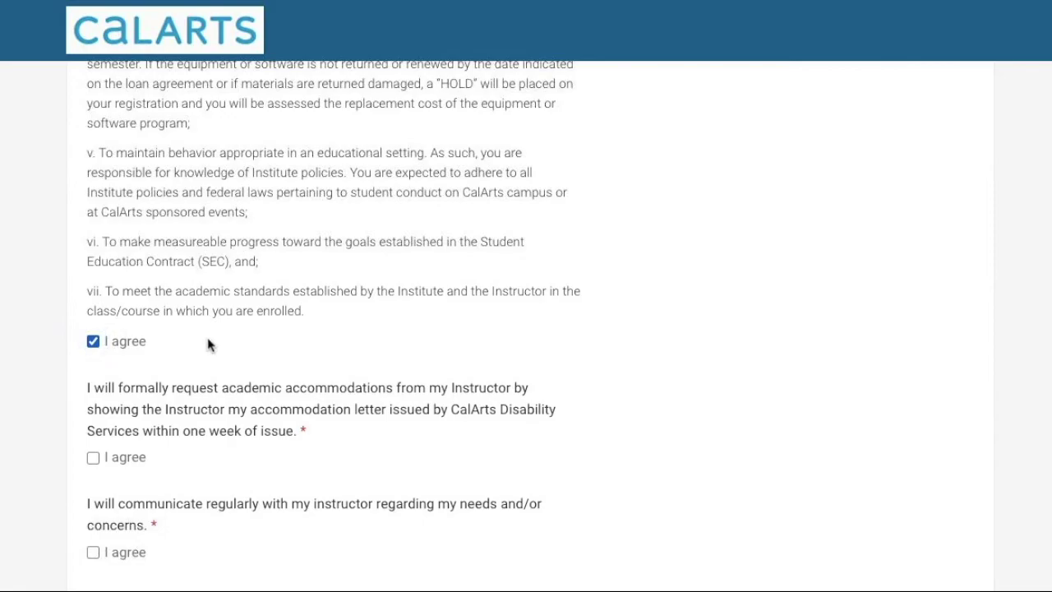
Agree to show instructors the letter, communicate regularly, and contact Disability Services
{"action": "scroll", "coordinate": [208, 345], "scroll_direction": "down", "scroll_amount": 1}
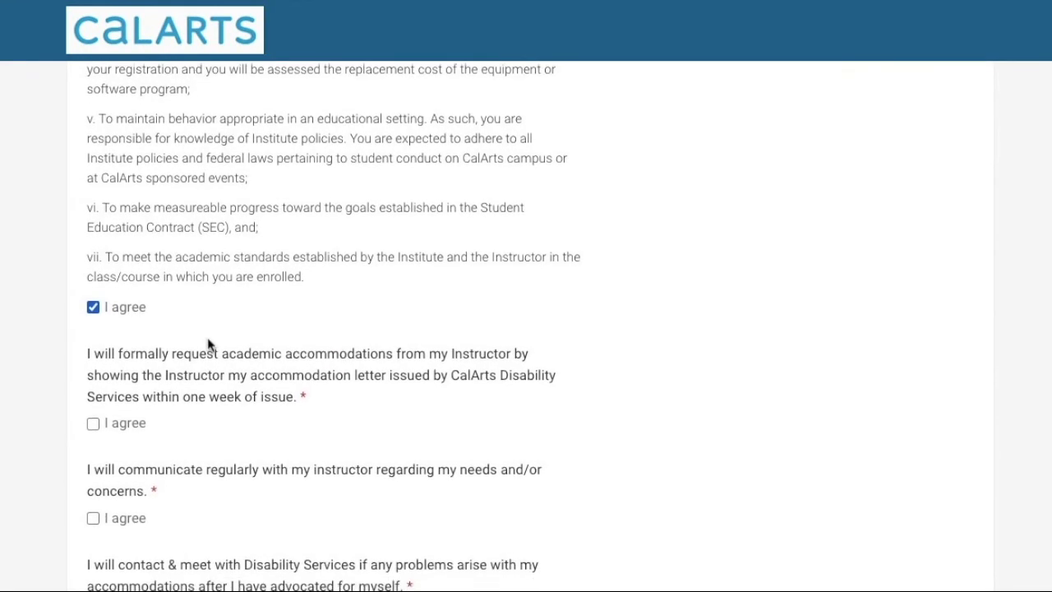
{"action": "scroll", "coordinate": [208, 345], "scroll_direction": "down", "scroll_amount": 2}
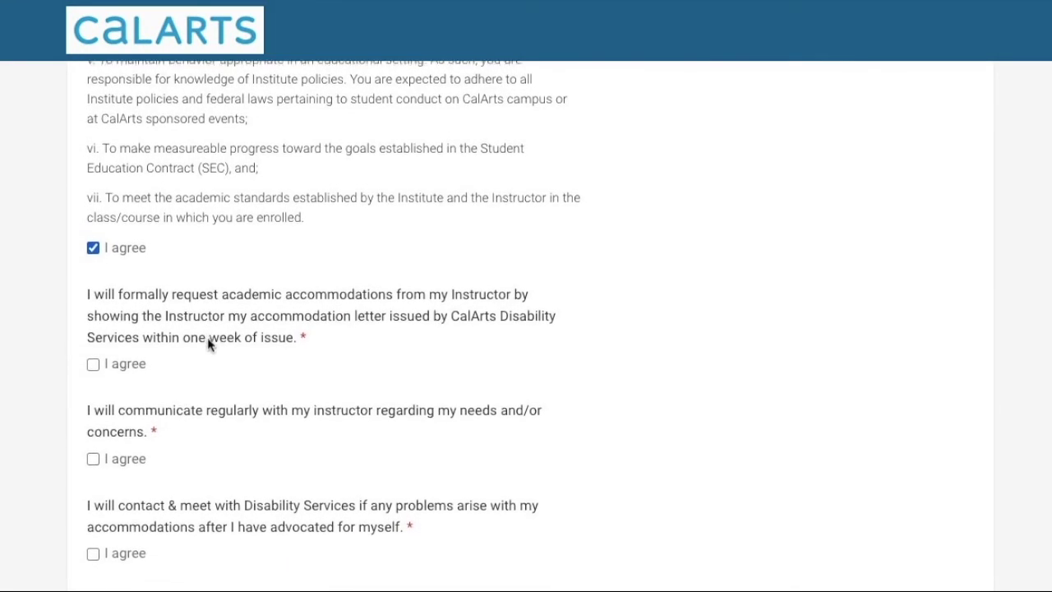
{"action": "scroll", "coordinate": [208, 345], "scroll_direction": "down", "scroll_amount": 1}
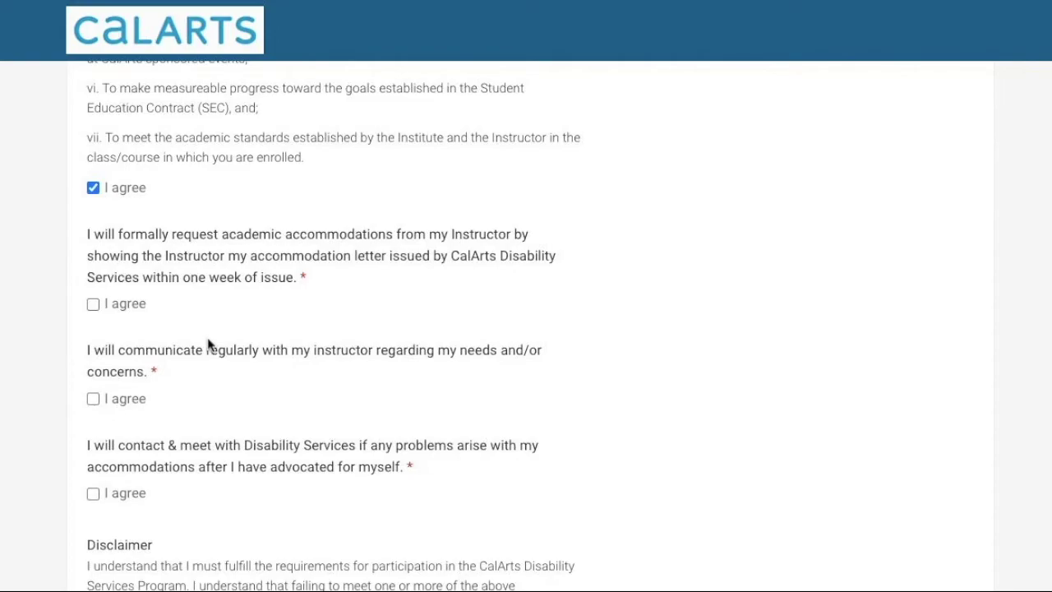
{"action": "scroll", "coordinate": [208, 345], "scroll_direction": "down", "scroll_amount": 1}
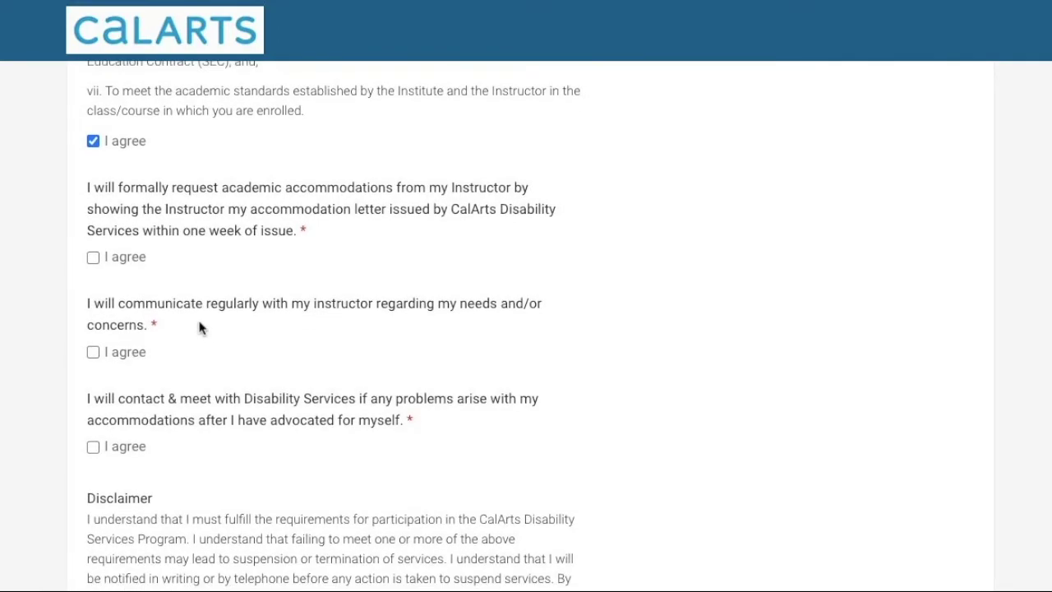
{"action": "left_click", "coordinate": [93, 258]}
{"action": "left_click", "coordinate": [93, 352]}
{"action": "scroll", "coordinate": [217, 355], "scroll_direction": "down", "scroll_amount": 2}
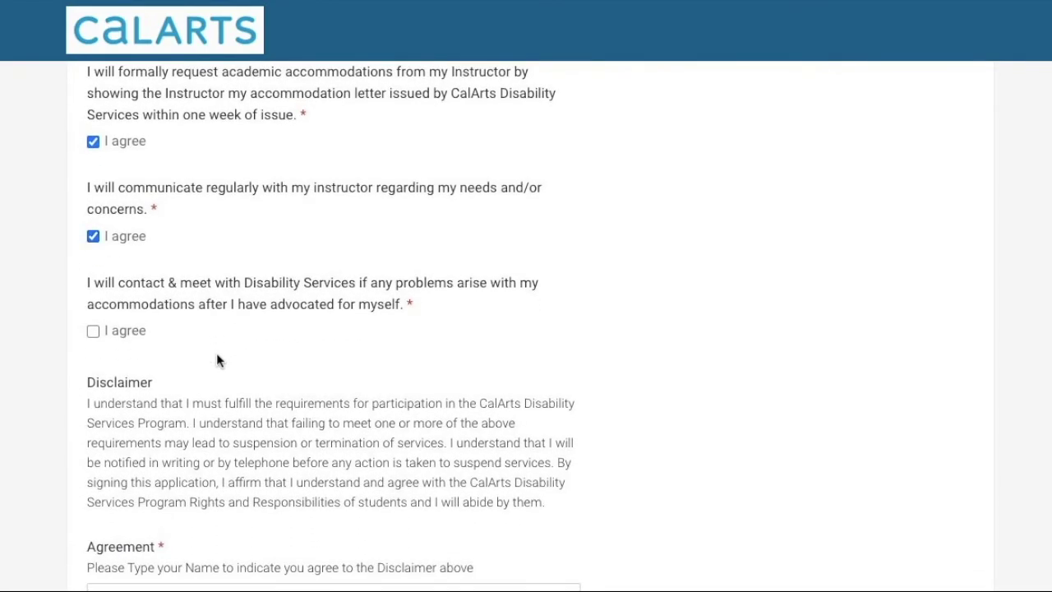
{"action": "left_click", "coordinate": [93, 331]}
{"action": "scroll", "coordinate": [196, 350], "scroll_direction": "down", "scroll_amount": 3}
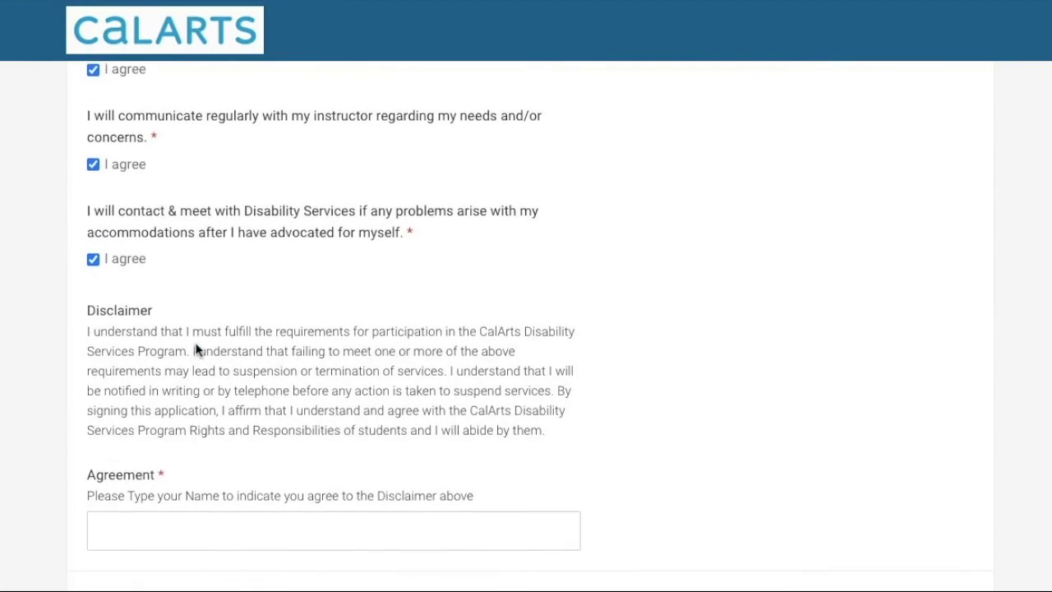
{"action": "scroll", "coordinate": [196, 350], "scroll_direction": "down", "scroll_amount": 2}
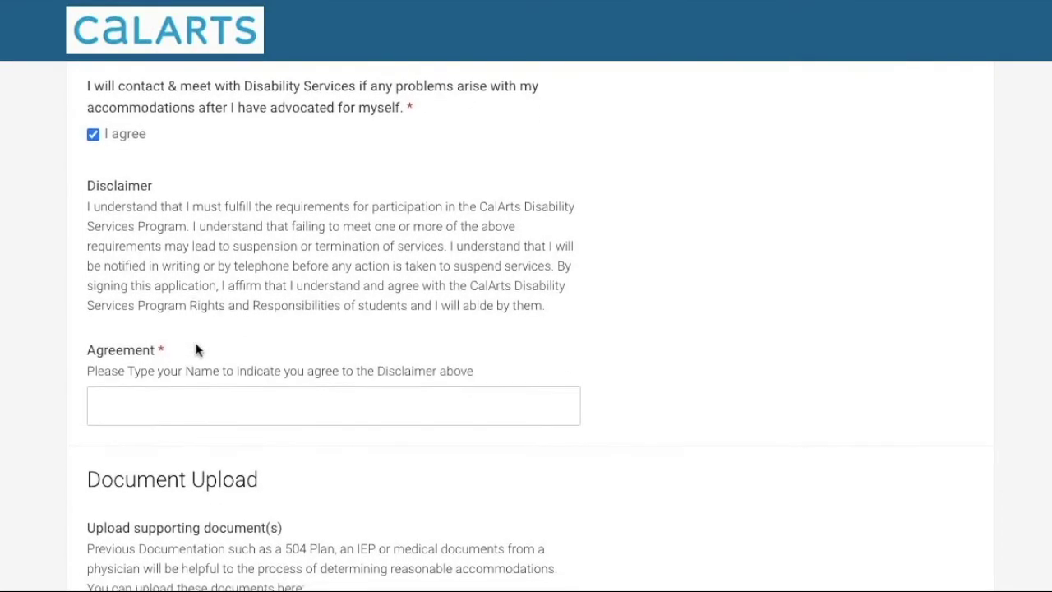
{"action": "scroll", "coordinate": [195, 350], "scroll_direction": "down", "scroll_amount": 1}
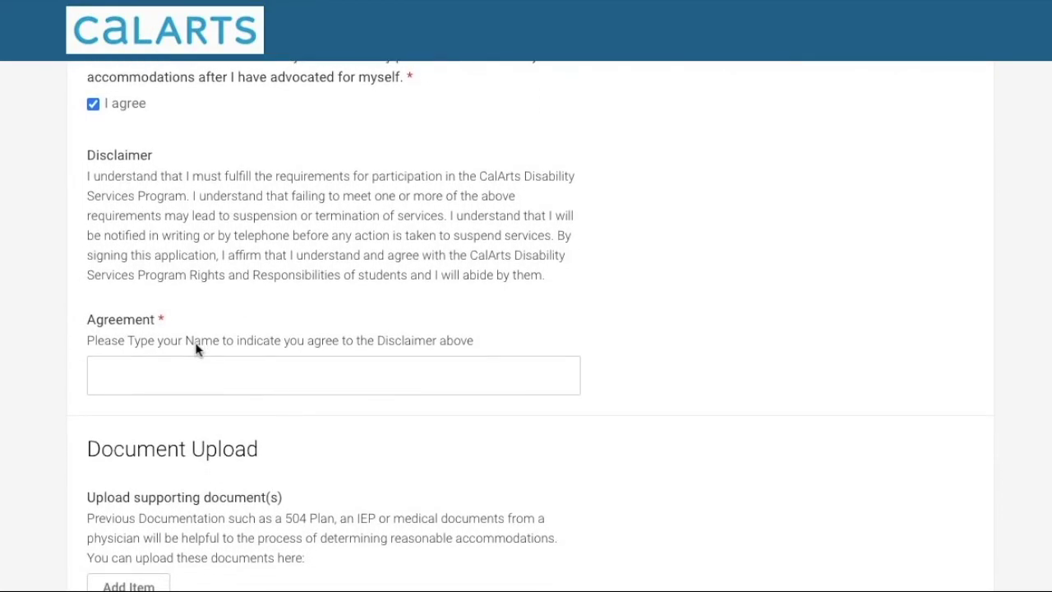
Type the student's full name as the Agreement signature, fixing the typo
{"action": "left_click", "coordinate": [187, 370]}
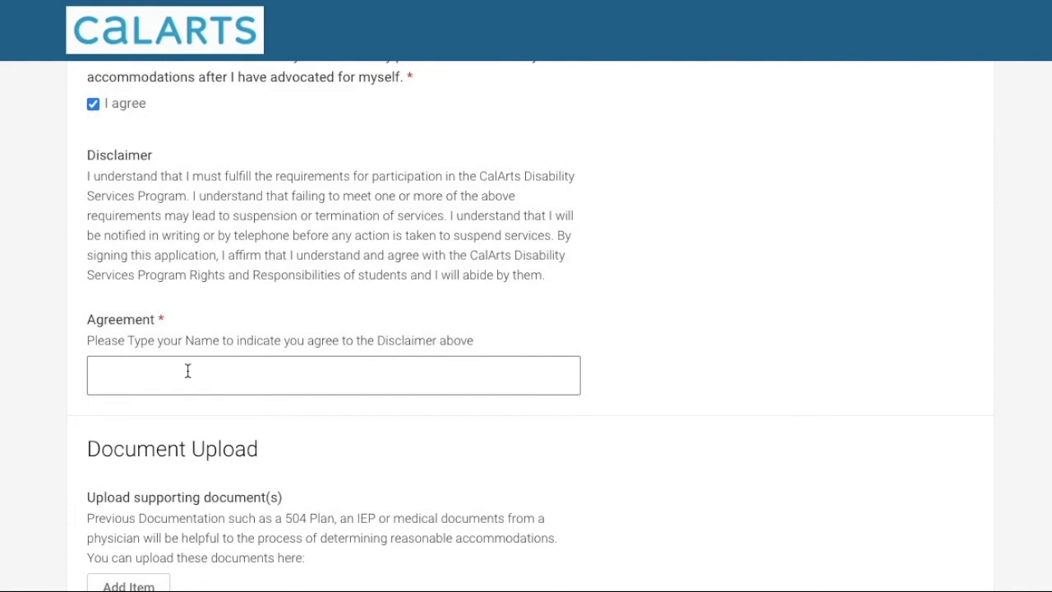
{"action": "left_click", "coordinate": [187, 371]}
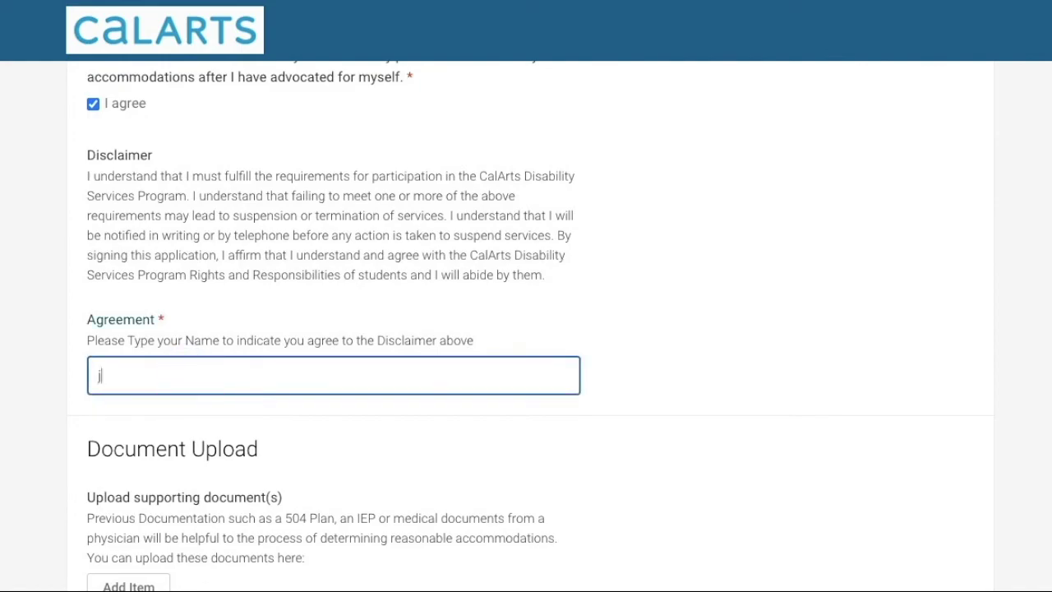
{"action": "scroll", "coordinate": [200, 404], "scroll_direction": "down", "scroll_amount": 2}
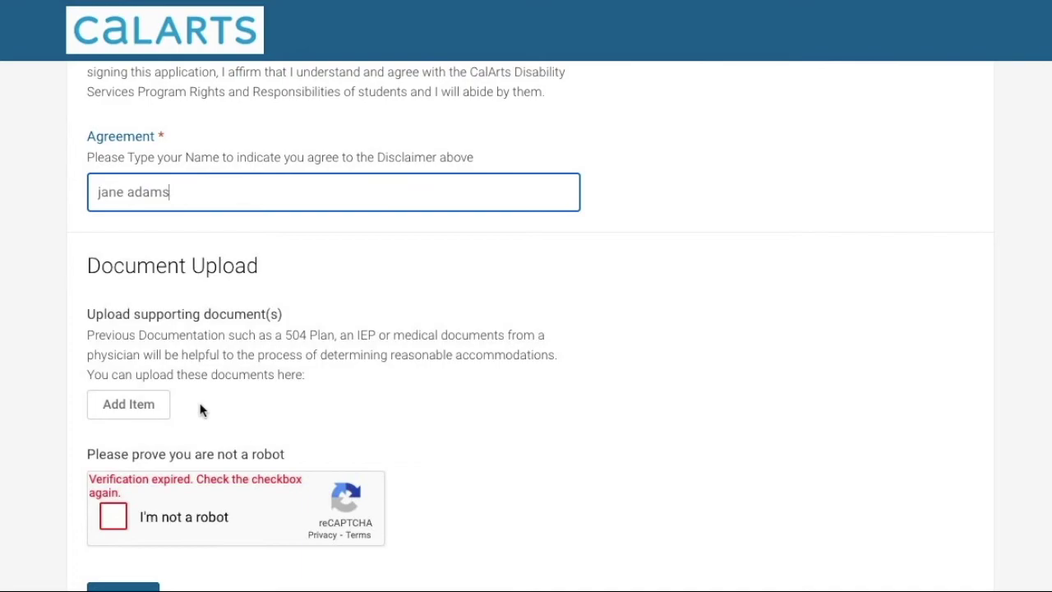
Tick the reCAPTCHA 'I'm not a robot' checkbox until it is verified
{"action": "scroll", "coordinate": [200, 411], "scroll_direction": "down", "scroll_amount": 1}
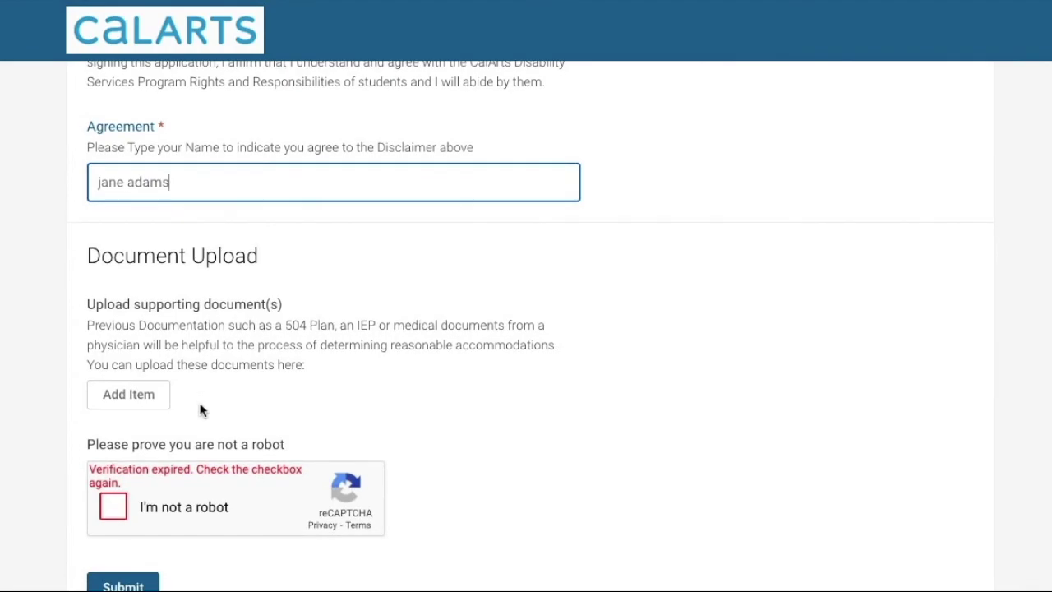
{"action": "scroll", "coordinate": [201, 411], "scroll_direction": "down", "scroll_amount": 1}
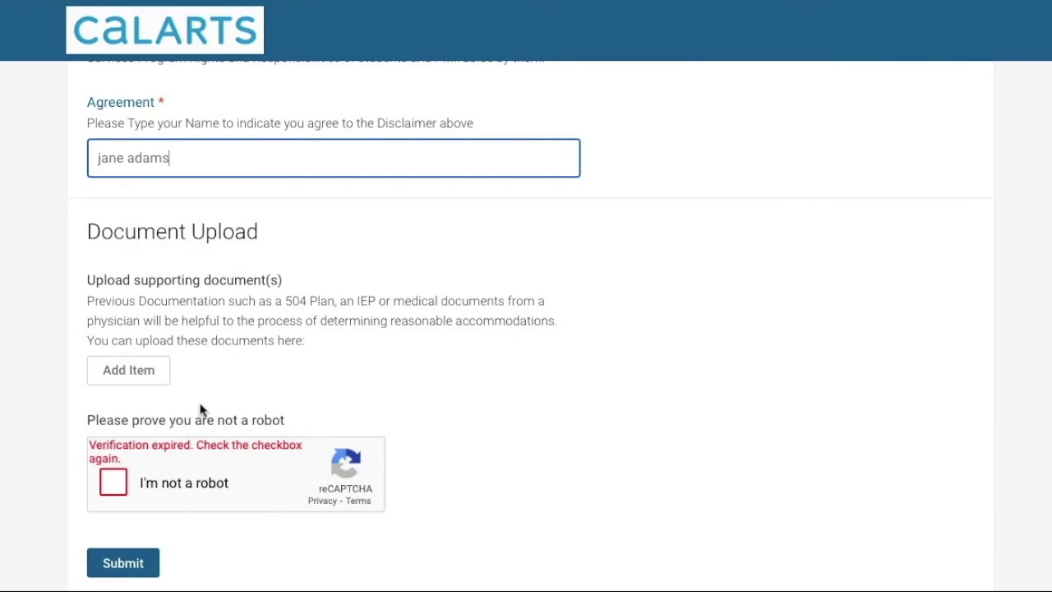
{"action": "left_click", "coordinate": [125, 480]}
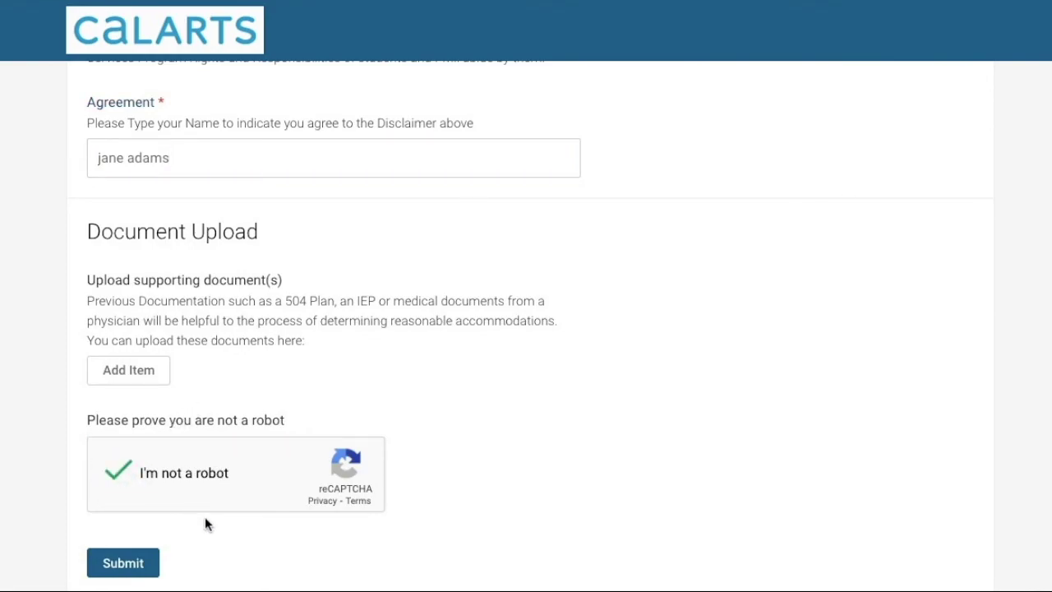
{"action": "scroll", "coordinate": [222, 551], "scroll_direction": "down", "scroll_amount": 1}
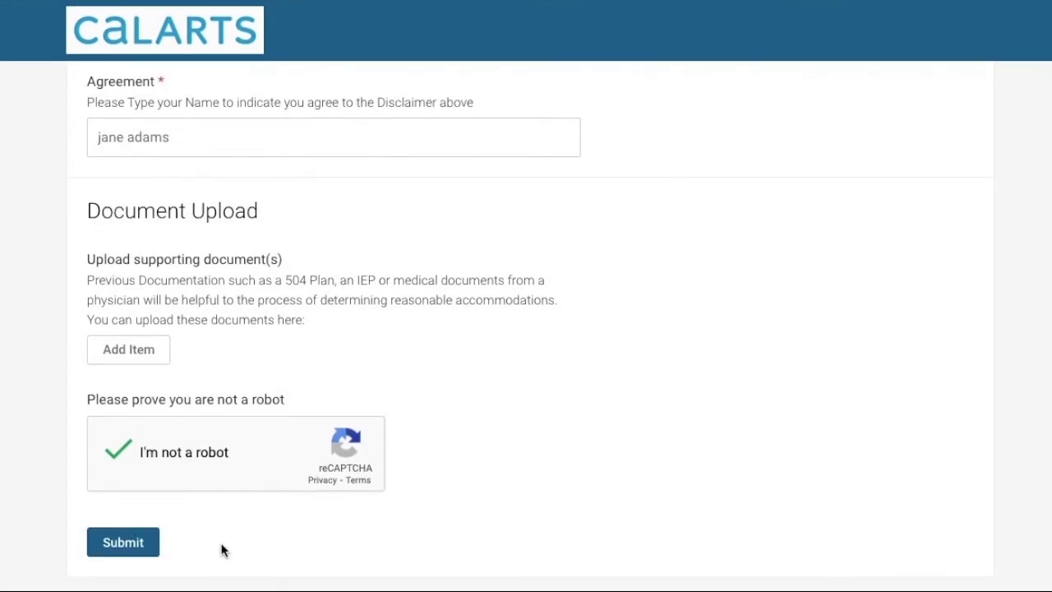